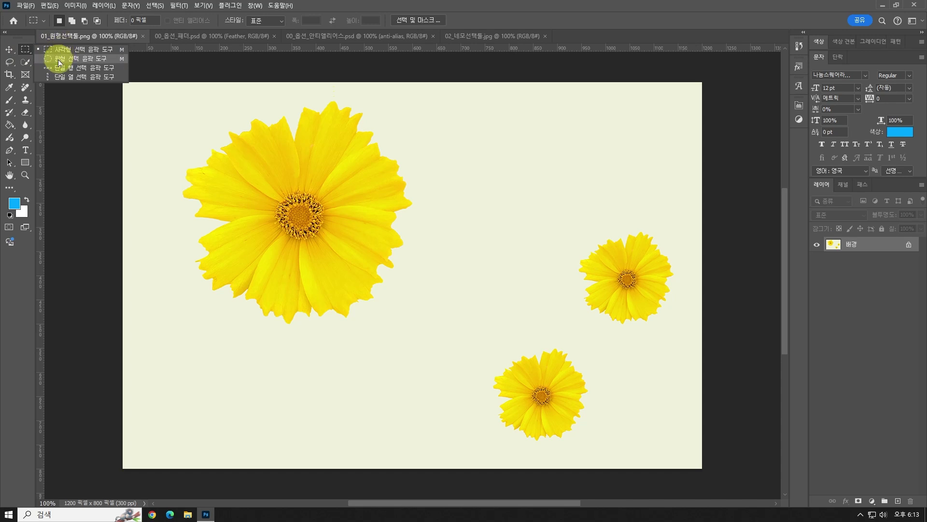
Select the large flower with the Elliptical Marquee tool, using an ellipse of about 517 × 479 px.
click(25, 49)
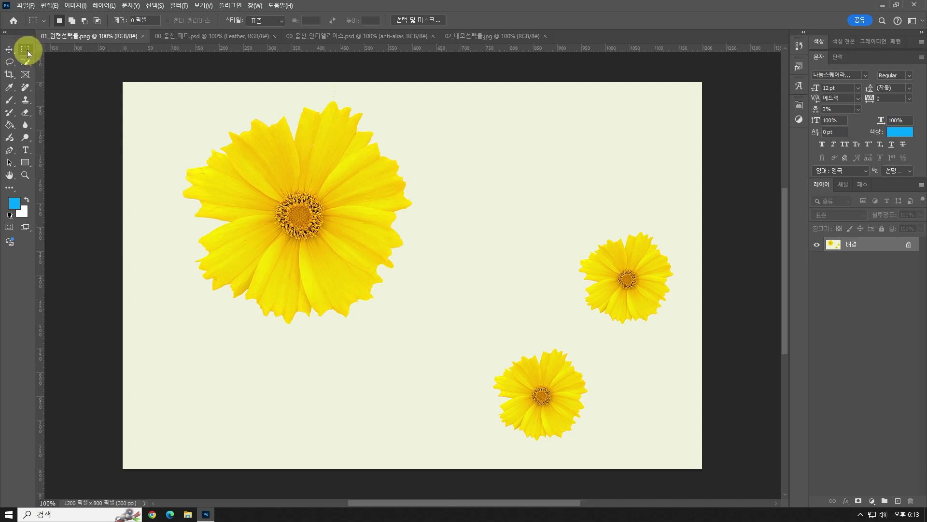
click(27, 51)
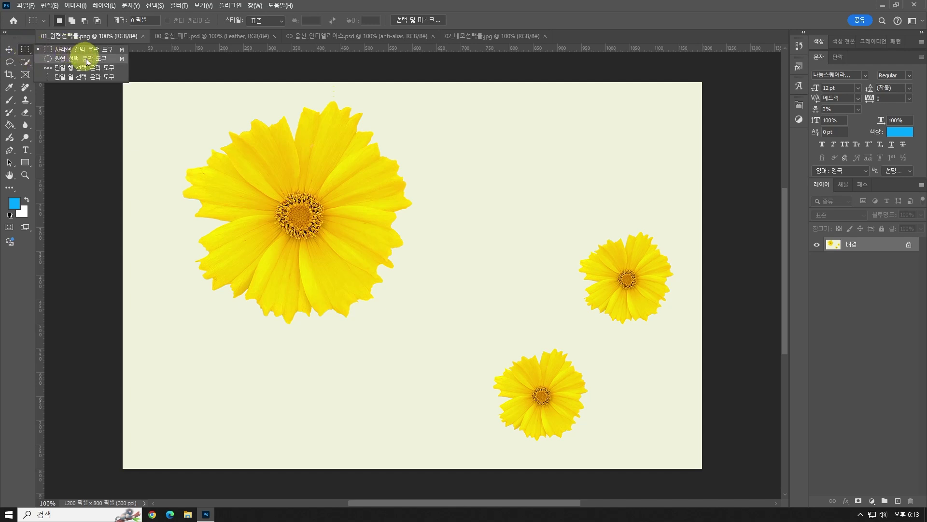
click(89, 59)
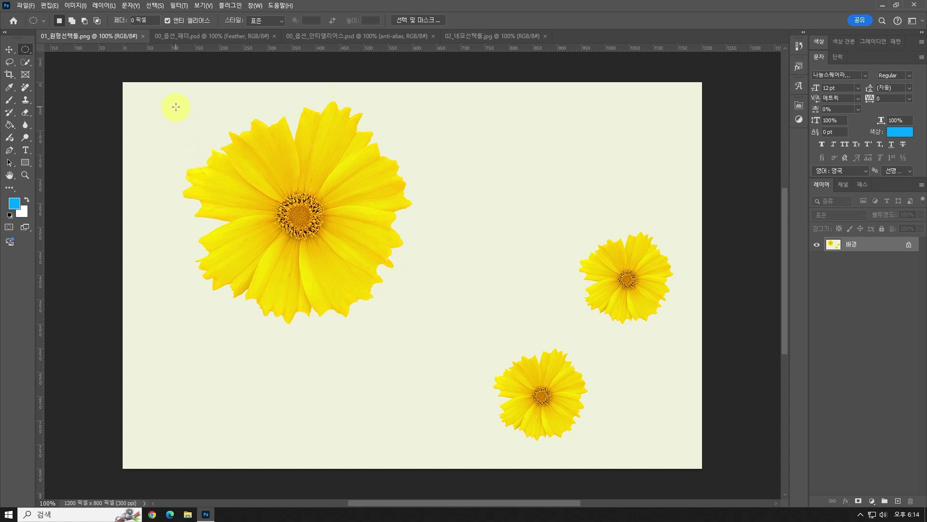
drag(176, 101, 425, 332)
Paste the copied flower into a new 517 × 479 px document at 300 ppi and close that document.
key(ctrl+n)
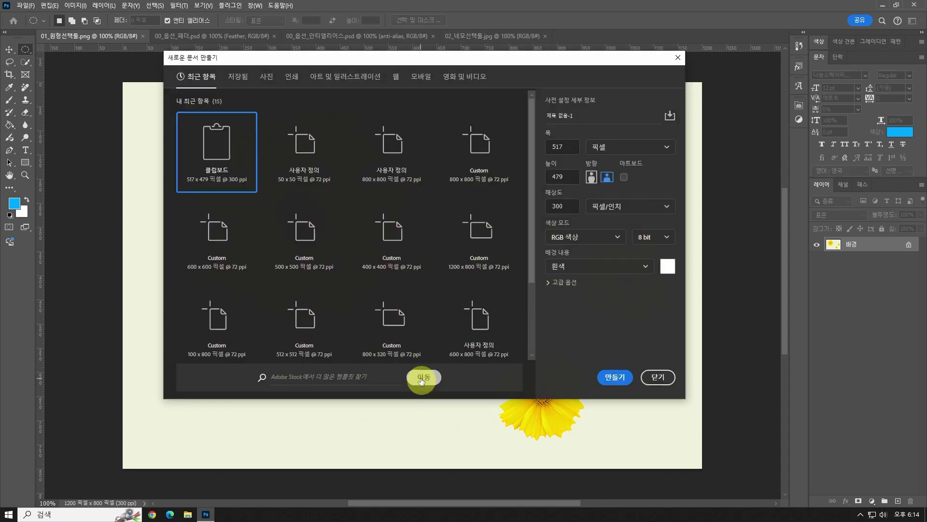
key(Return)
key(ctrl+v)
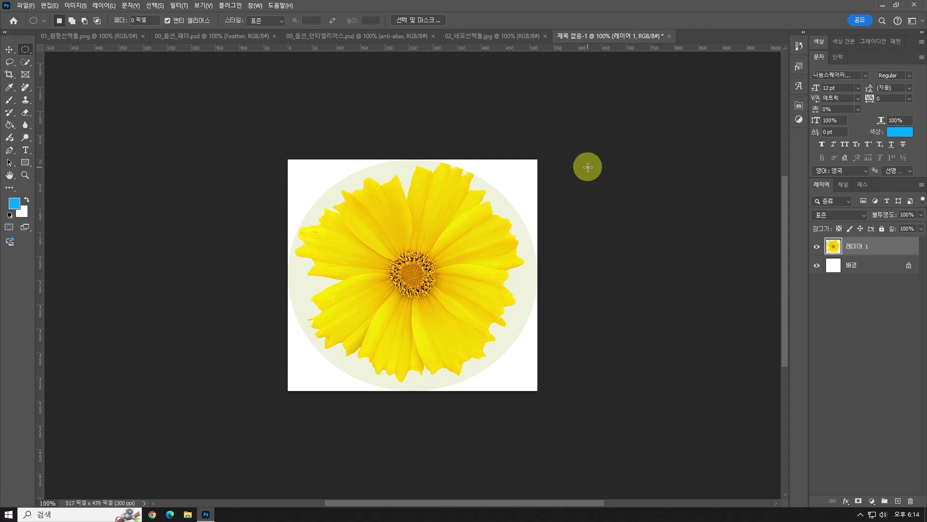
click(668, 38)
click(482, 190)
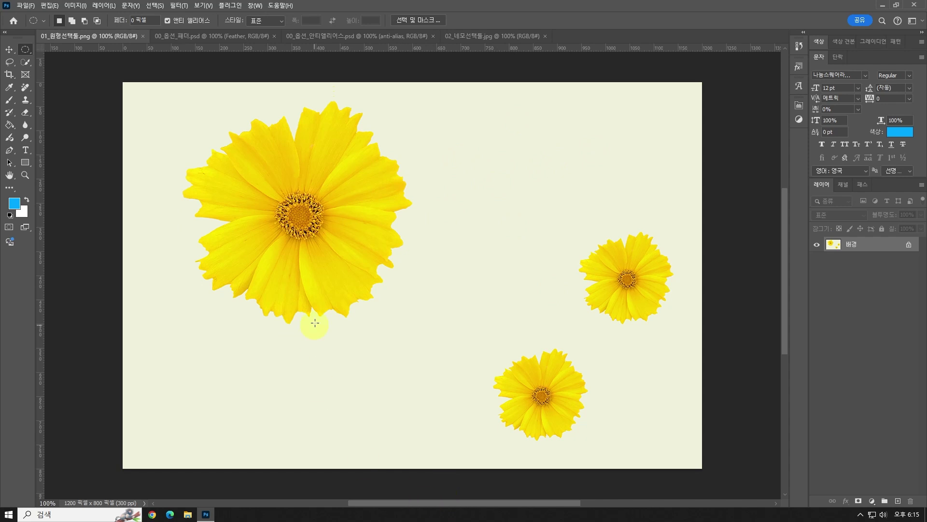
Bring back the elliptical selection around the large flower and clear it with the Deselect command.
key(ctrl+z)
click(152, 6)
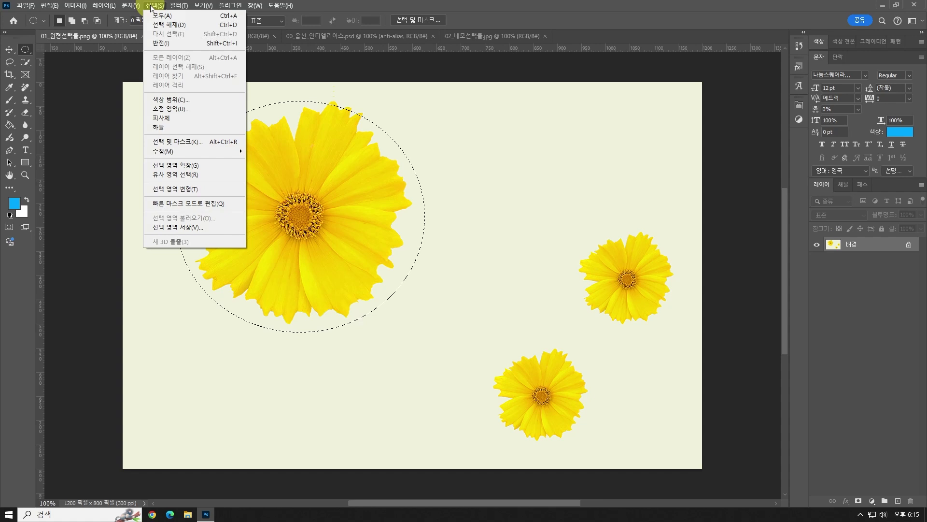
click(162, 25)
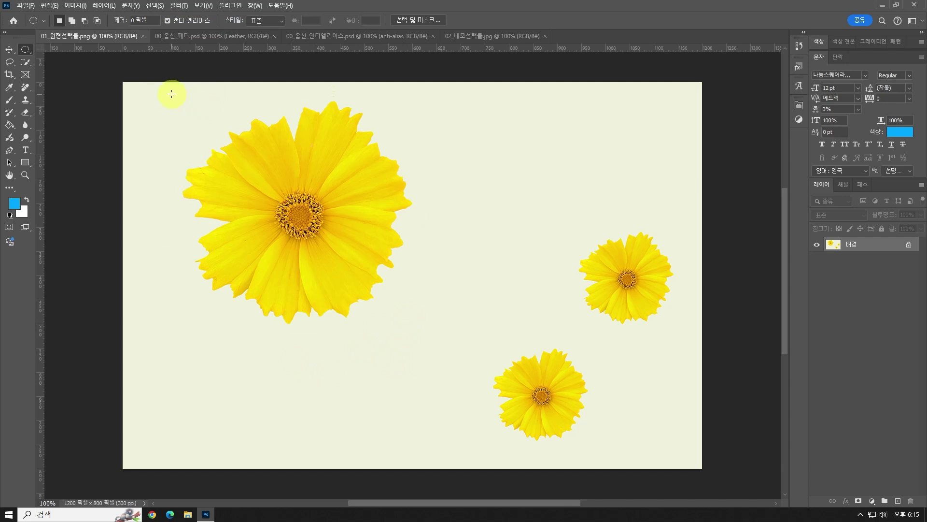
Draw a circular selection around the large flower from its corner and another from its centre, clearing each one.
drag(180, 95, 417, 358)
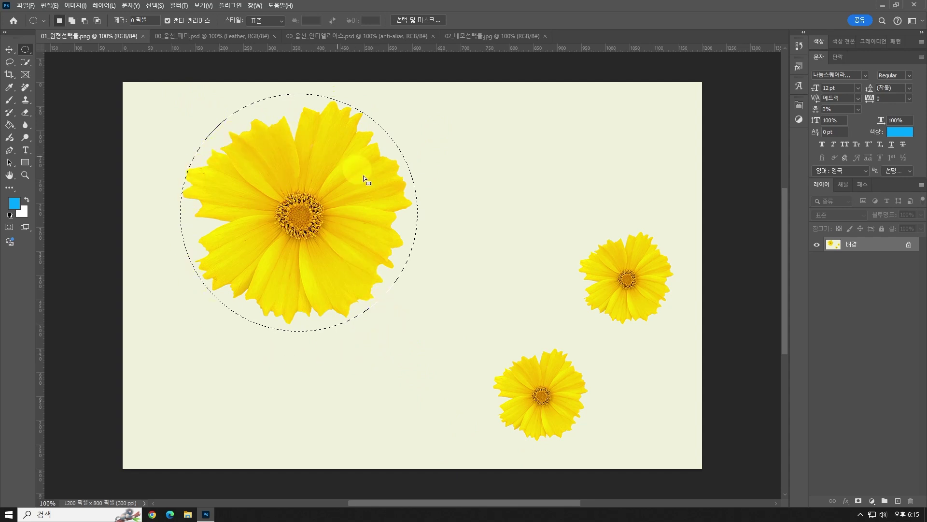
click(461, 152)
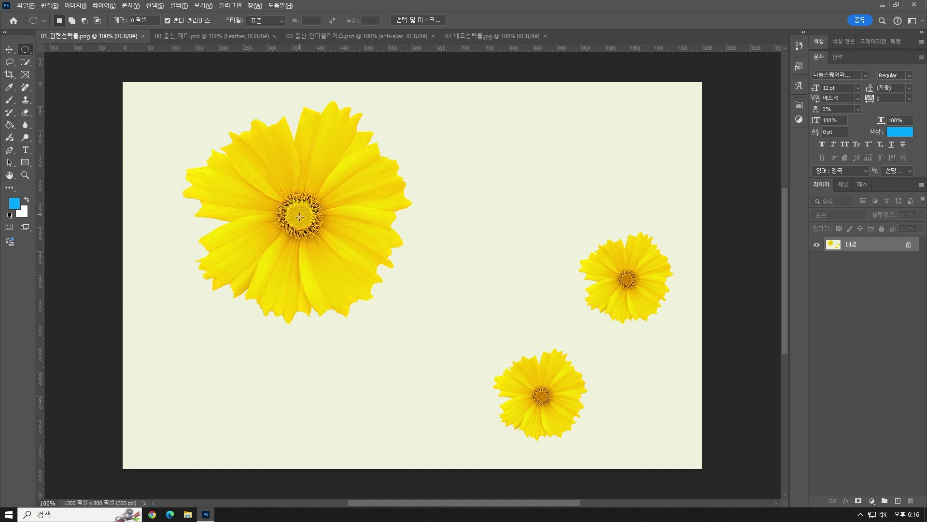
drag(299, 216, 420, 90)
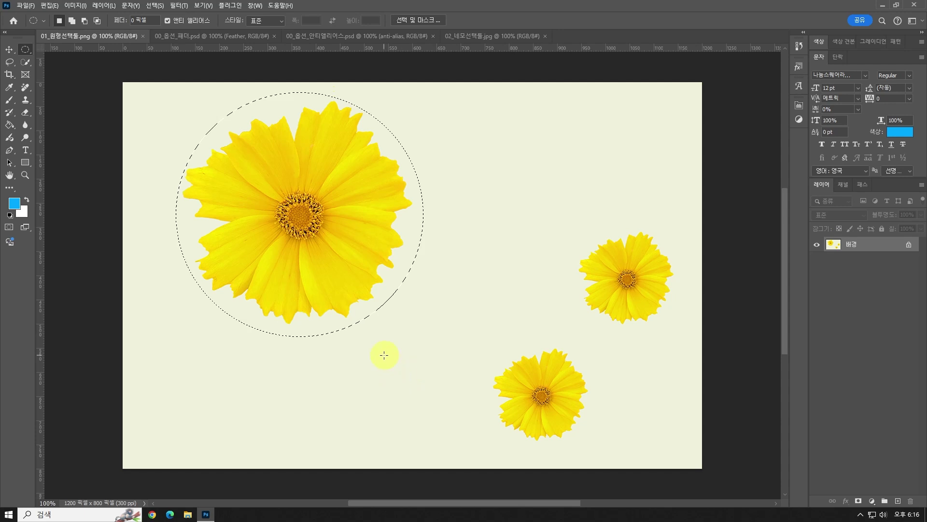
click(347, 357)
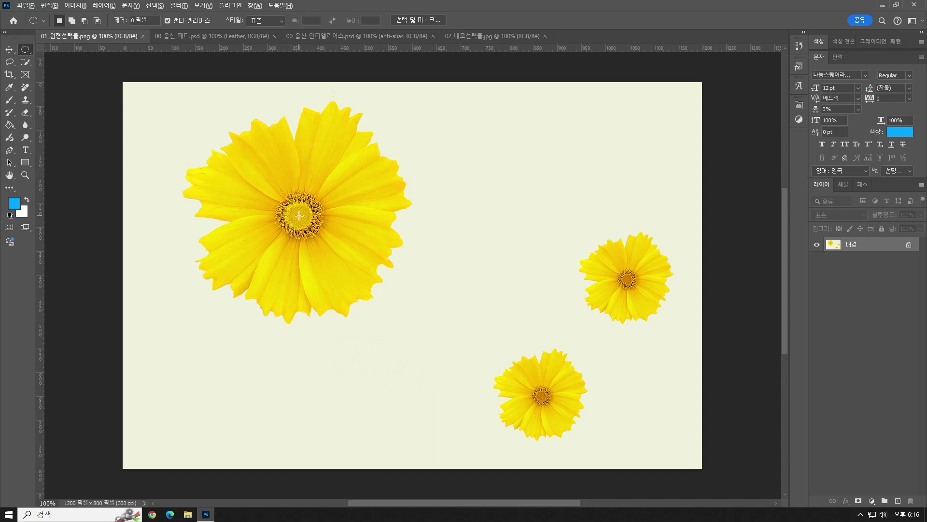
Redraw a circular selection outward from the large flower's centre and deselect it.
drag(299, 215, 422, 60)
click(423, 61)
key(ctrl+z)
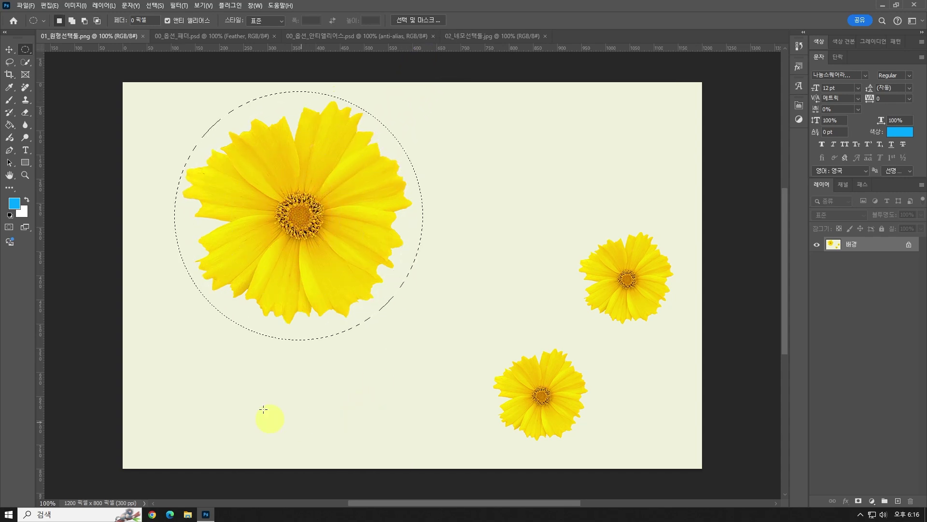
click(311, 391)
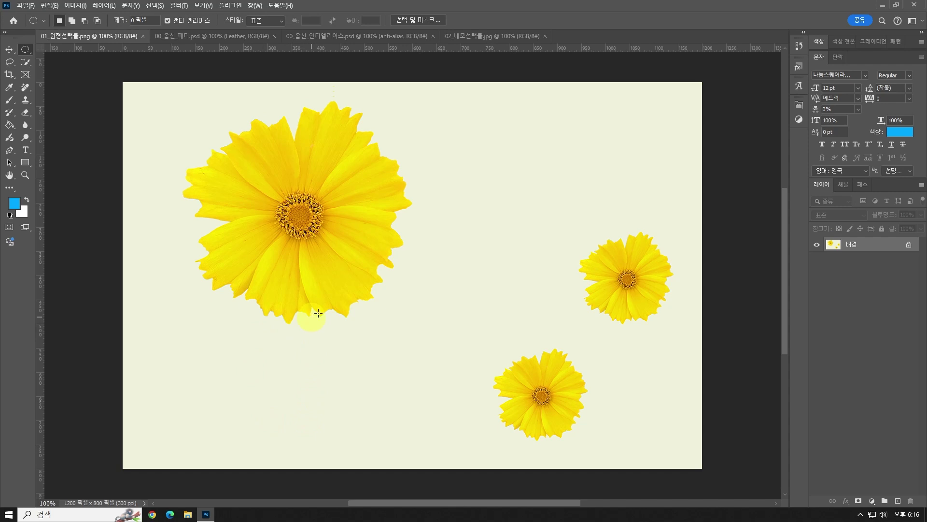
Draw an elliptical selection around the large flower, clear it, and redraw it slightly larger to enclose all petals.
drag(179, 103, 418, 331)
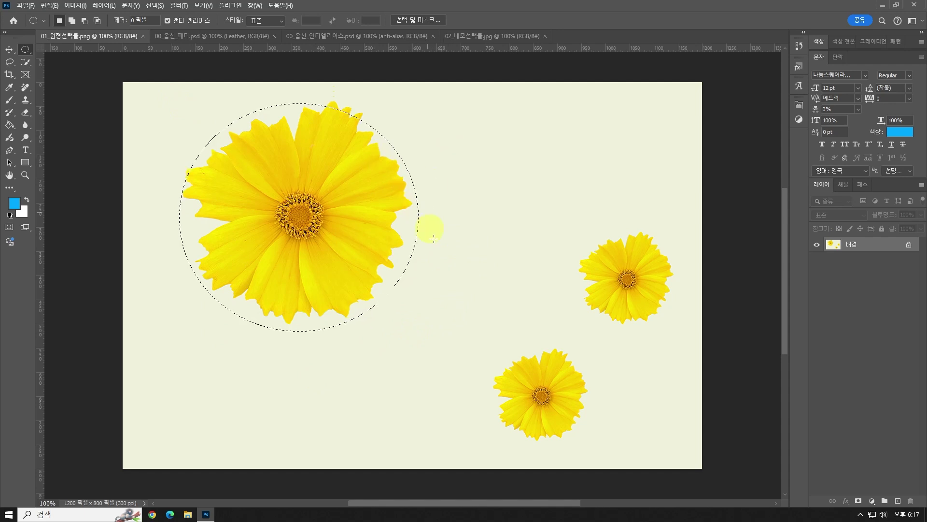
click(447, 210)
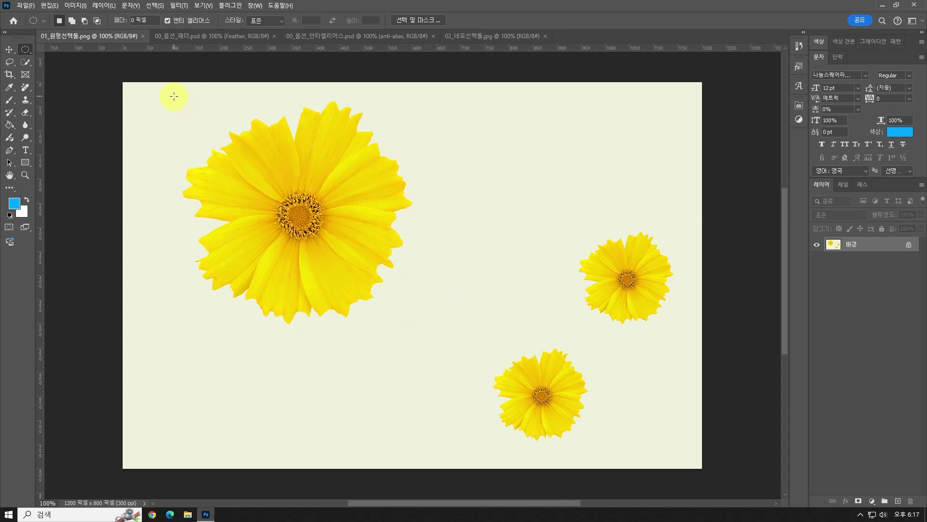
drag(174, 96, 425, 331)
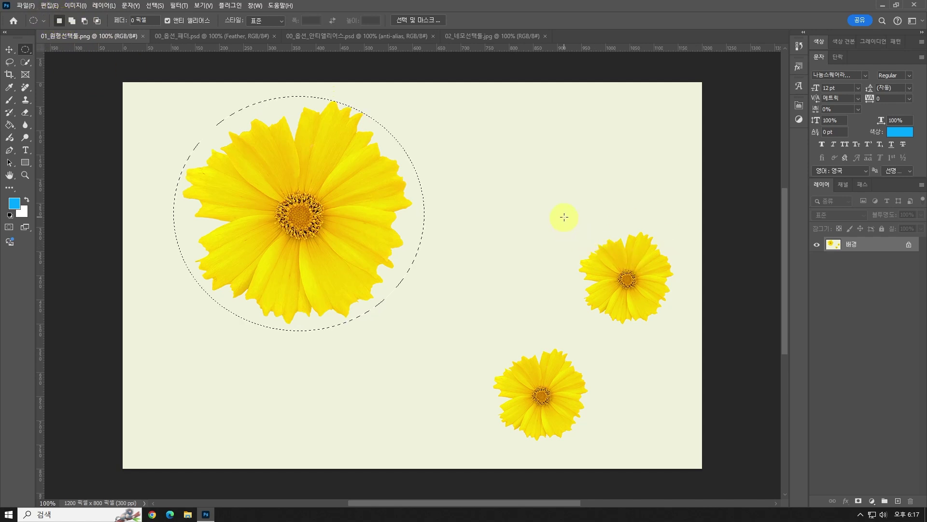
In New selection mode, select the right small flower, the lower small flower and the large flower in turn, replacing each previous selection.
drag(562, 216, 691, 345)
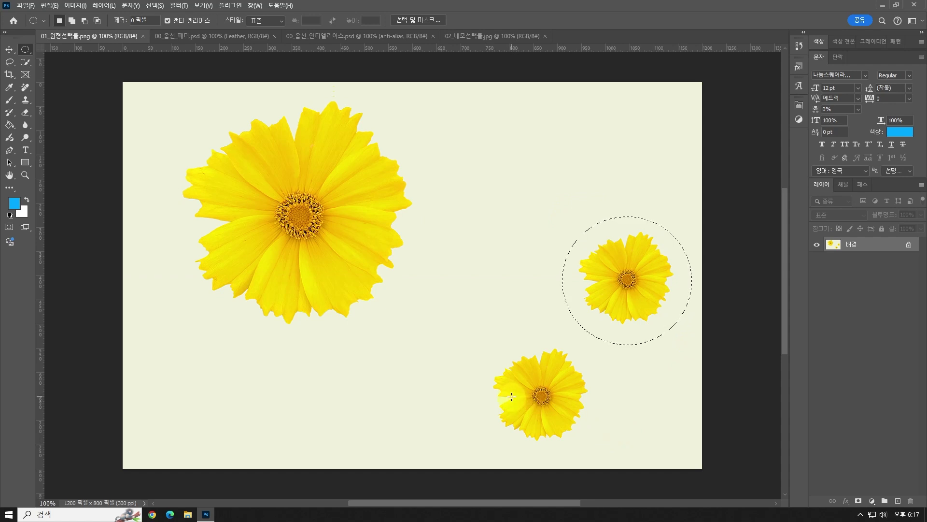
drag(484, 331, 602, 445)
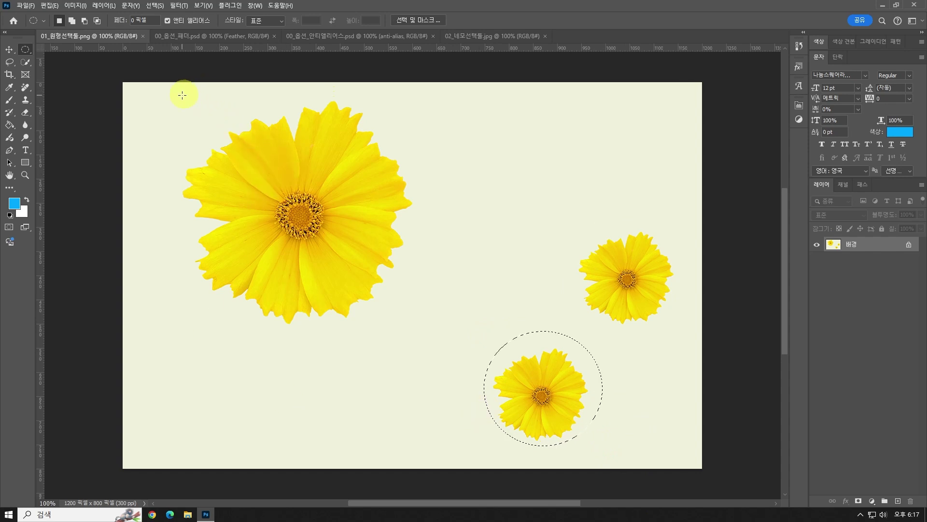
drag(182, 95, 419, 327)
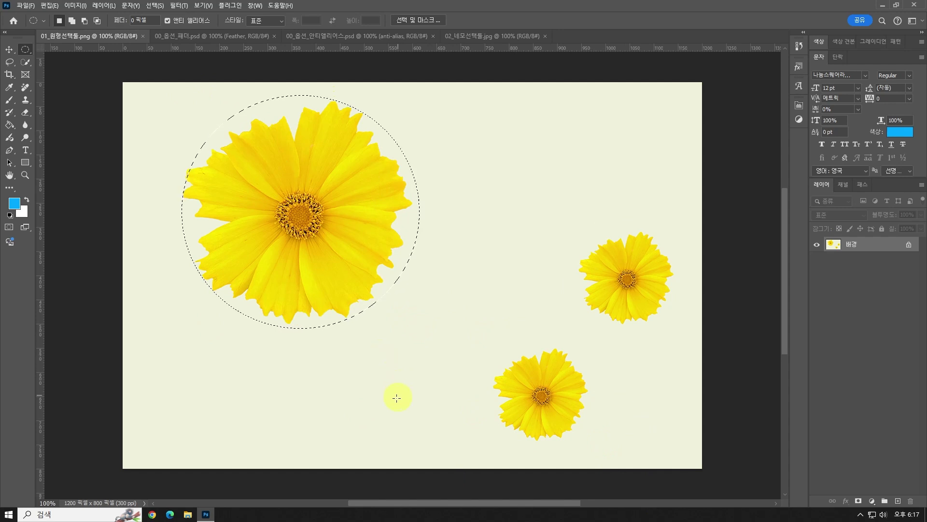
Add ellipses around both small flowers to the large flower's selection using Add to selection mode.
click(71, 20)
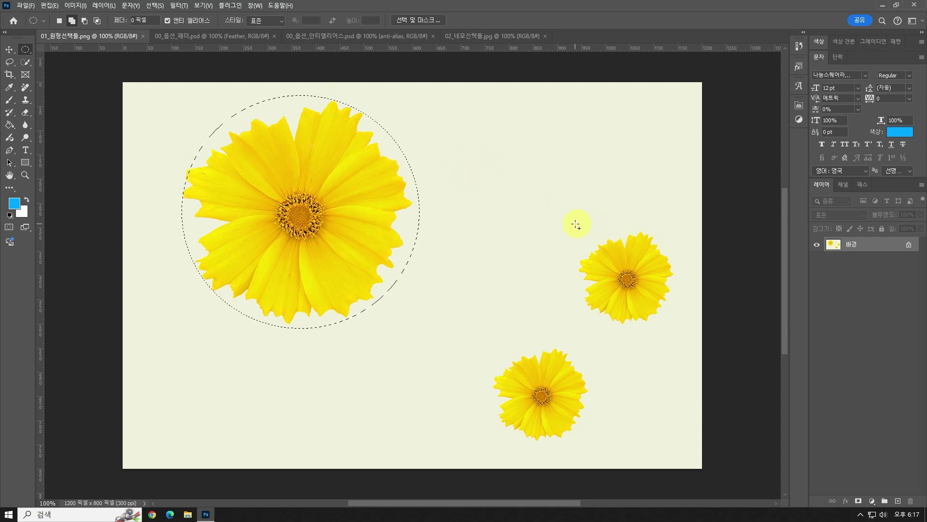
drag(576, 222, 685, 334)
drag(487, 343, 604, 453)
Remove both small flowers from the selection using Subtract from selection mode.
click(84, 21)
drag(550, 200, 728, 399)
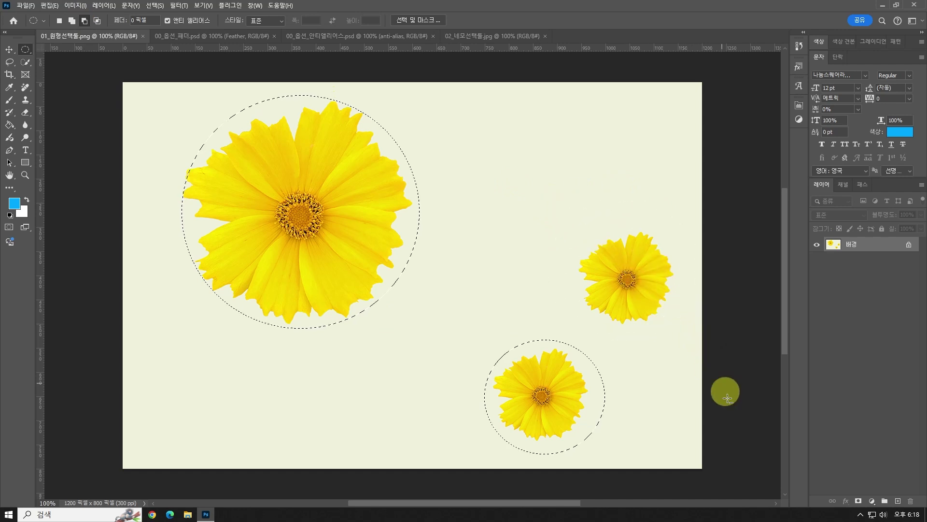
drag(459, 300, 635, 515)
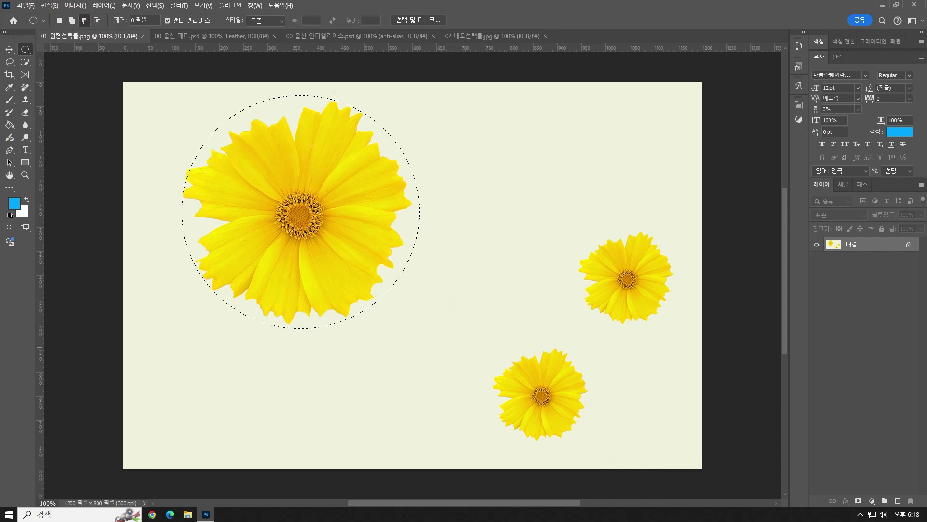
Intersect the large flower's selection with an ellipse overlapping its right side, and clear the result.
key(ctrl+d)
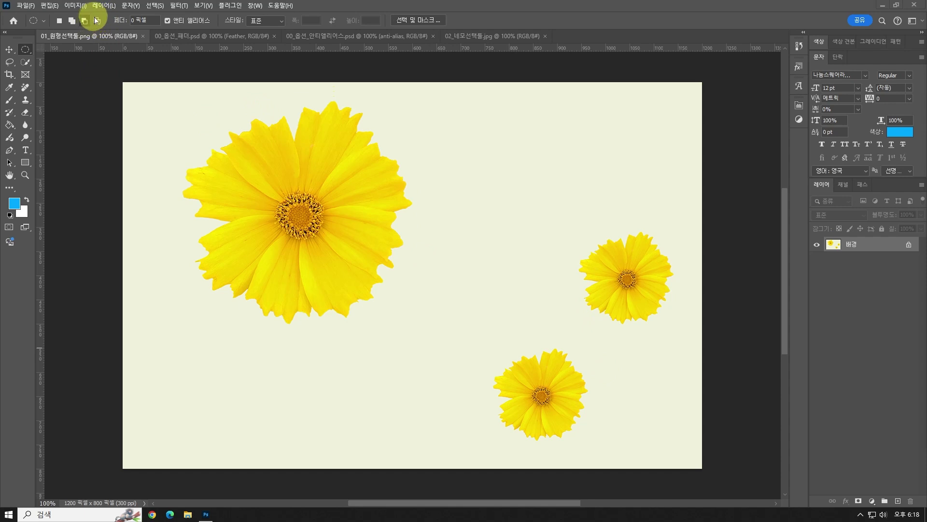
key(ctrl+z)
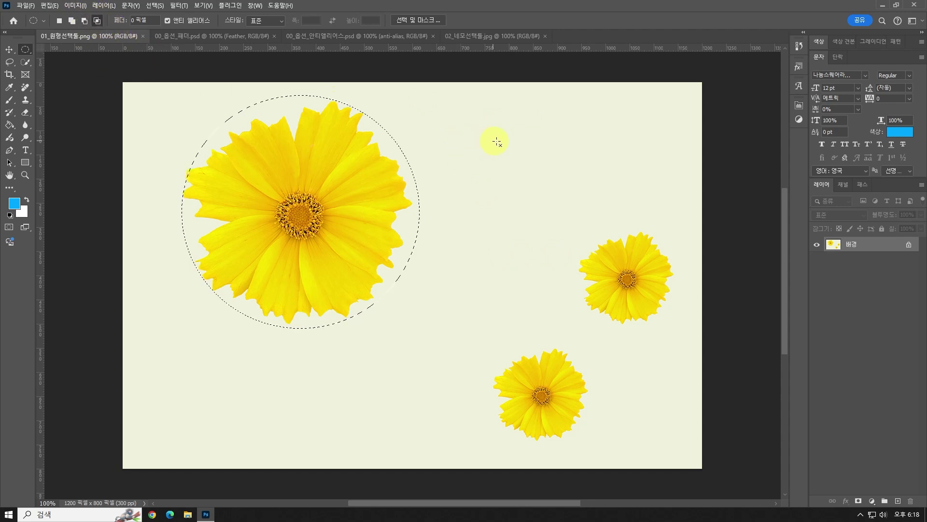
drag(500, 132, 331, 312)
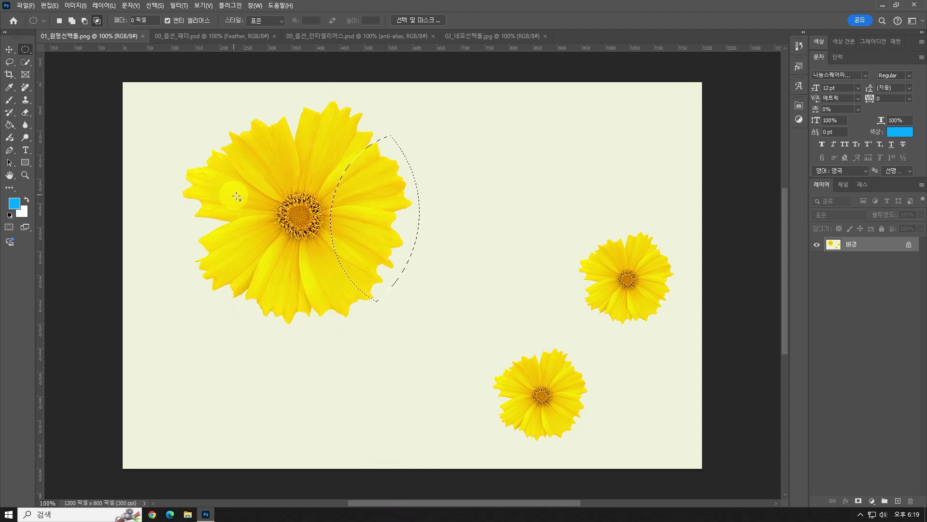
key(ctrl+d)
Return to New selection mode, draw an elliptical selection over the large flower and deselect it.
click(56, 25)
drag(206, 113, 414, 319)
key(ctrl+d)
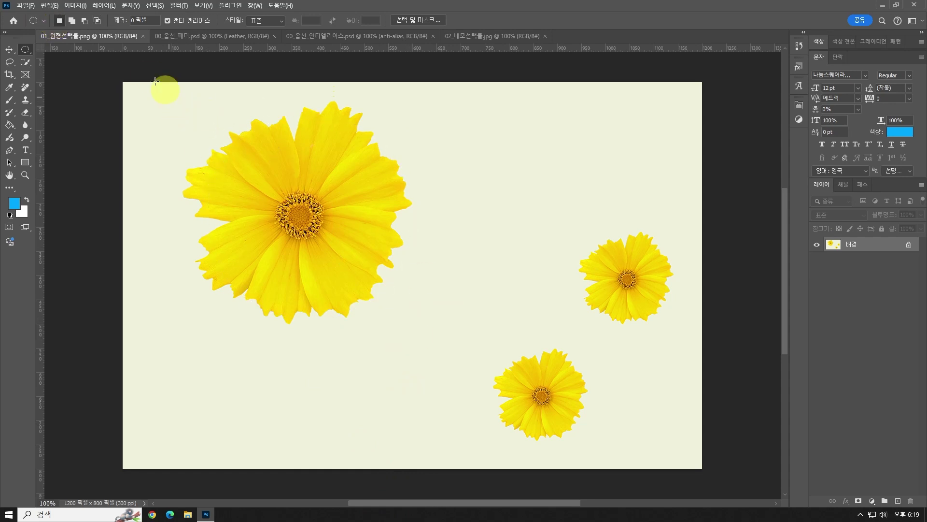
Combine an ellipse over the large flower with an overlapping one to its right, and subtract a third ellipse from them.
click(72, 21)
drag(196, 125, 384, 283)
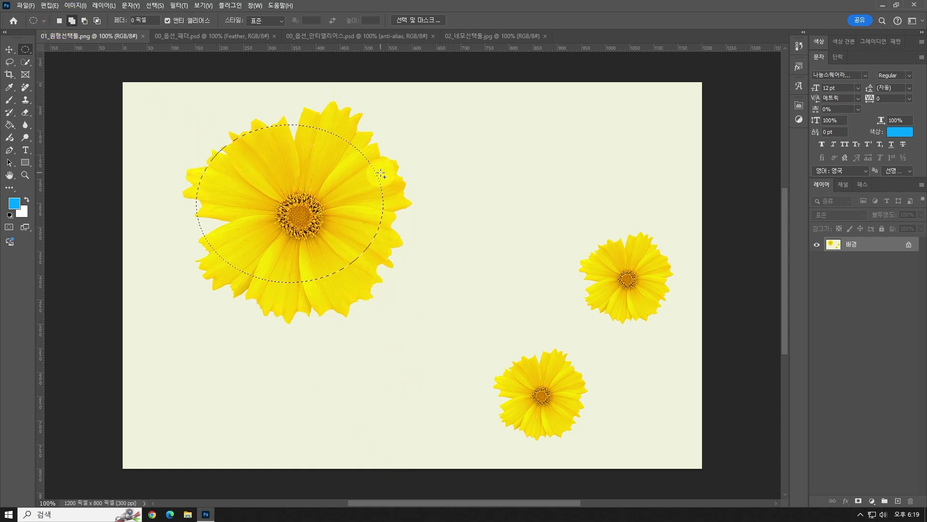
drag(381, 172, 548, 294)
click(84, 22)
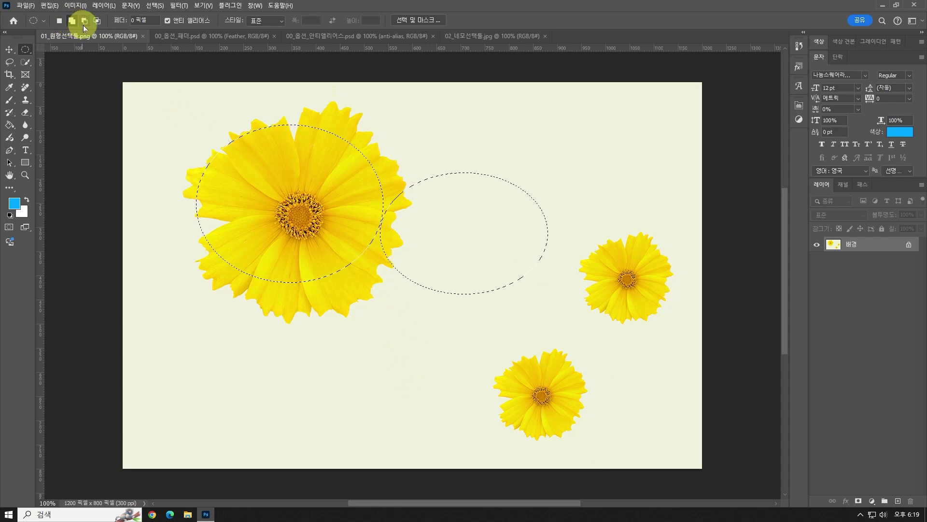
drag(608, 148, 366, 349)
Clear the combined selection in New selection mode and draw a circular selection around the large flower.
click(59, 22)
click(410, 149)
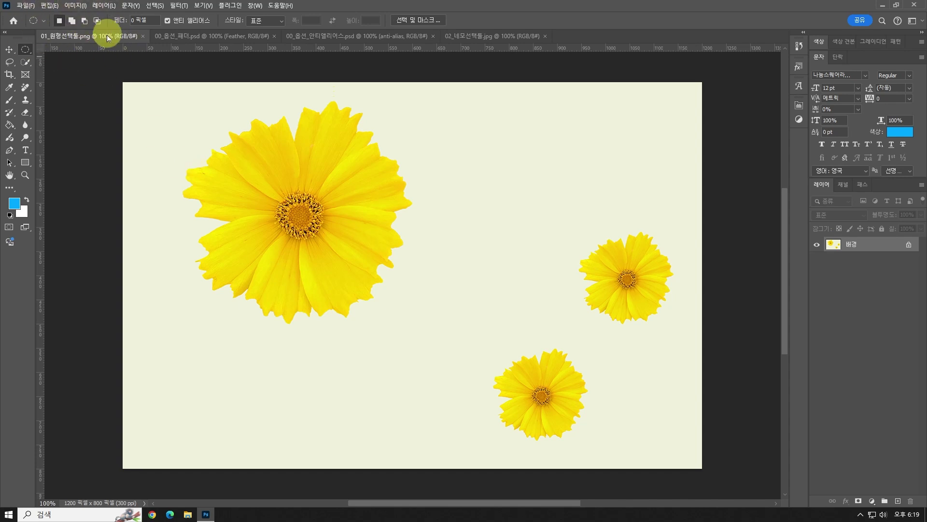
drag(187, 92, 422, 331)
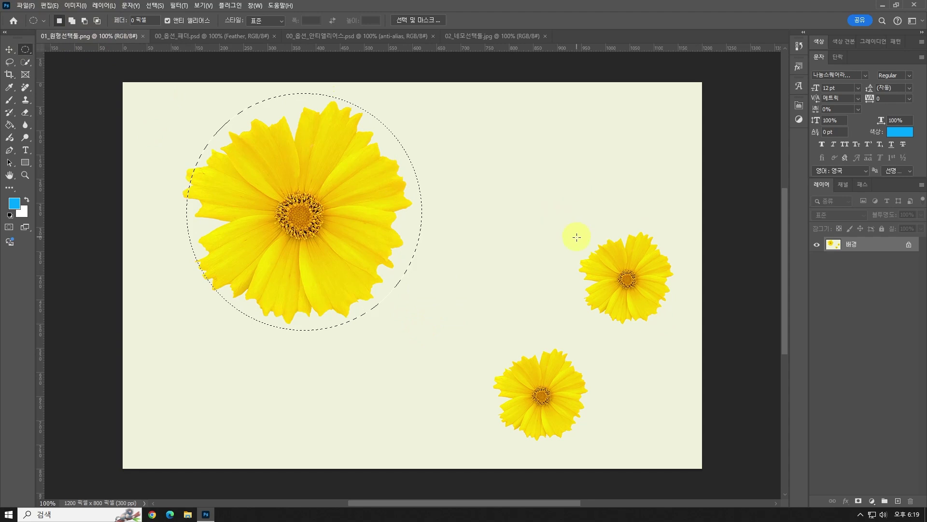
Add a circle around the right small flower to the selection and subtract it again, using the temporary add and subtract modes.
key(shift)
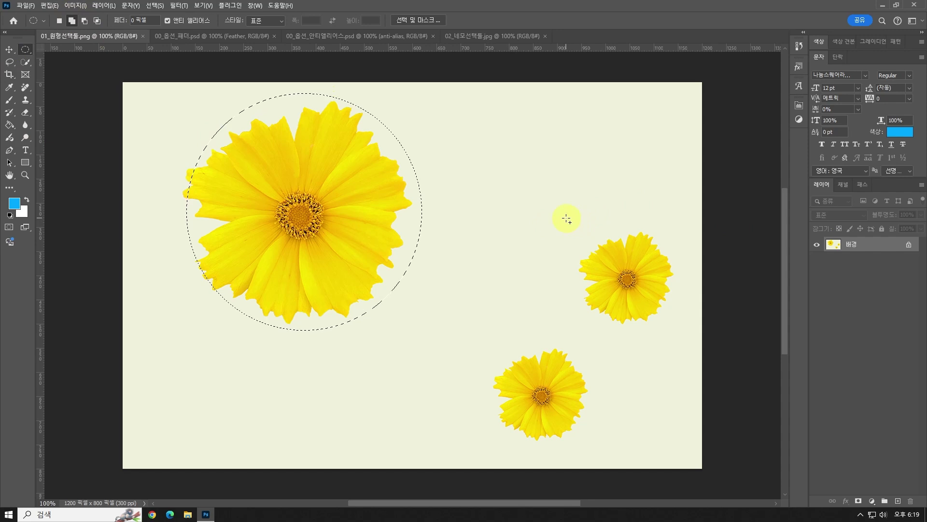
drag(566, 217, 685, 335)
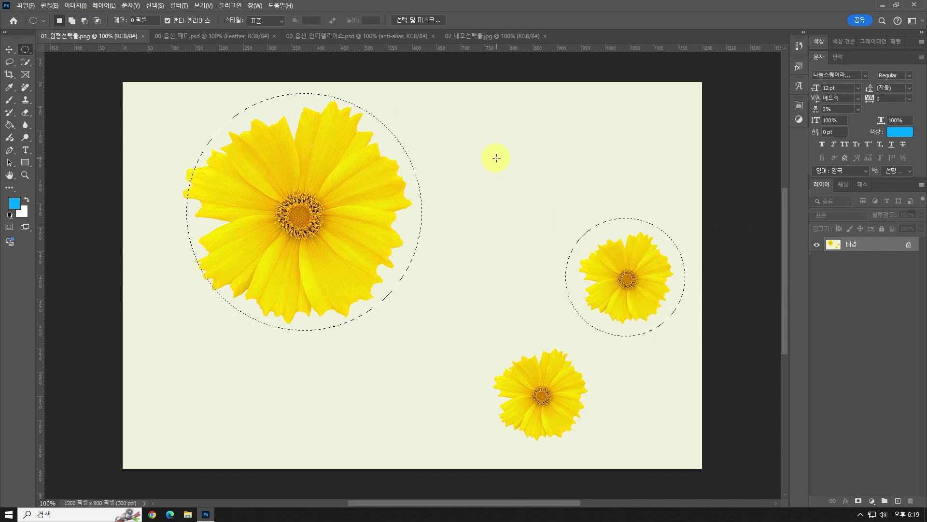
key(alt)
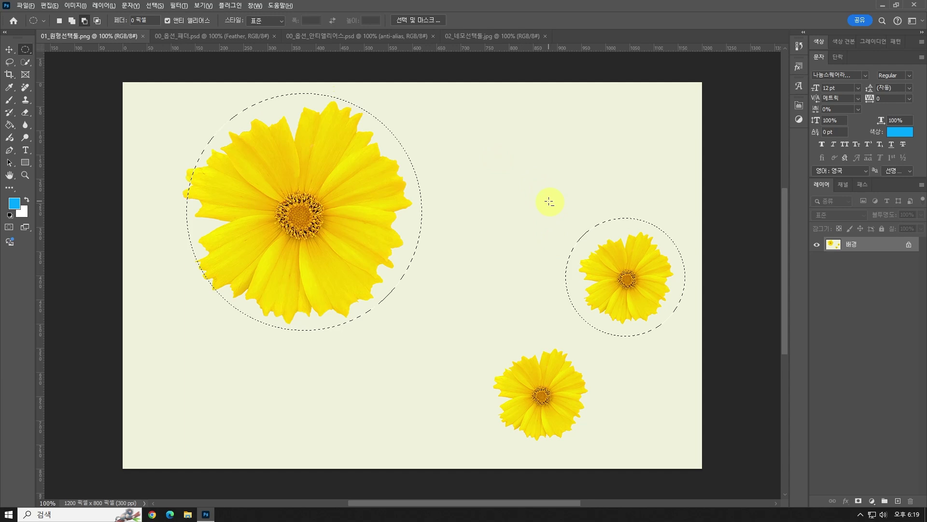
drag(531, 192, 698, 352)
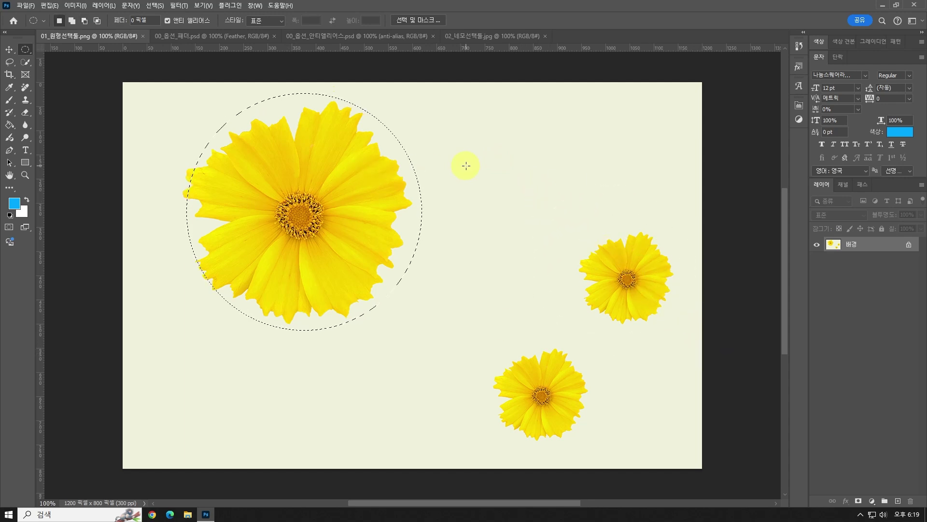
Intersect the circular selection with an ellipse over the large flower's right side using the temporary intersect mode, and deselect the result.
key(shift)
key(alt)
drag(512, 136, 316, 326)
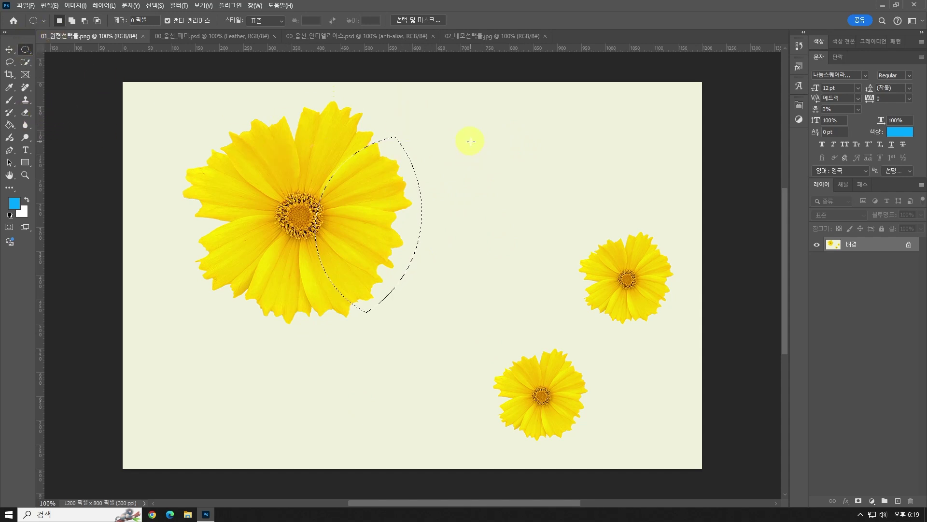
key(shift)
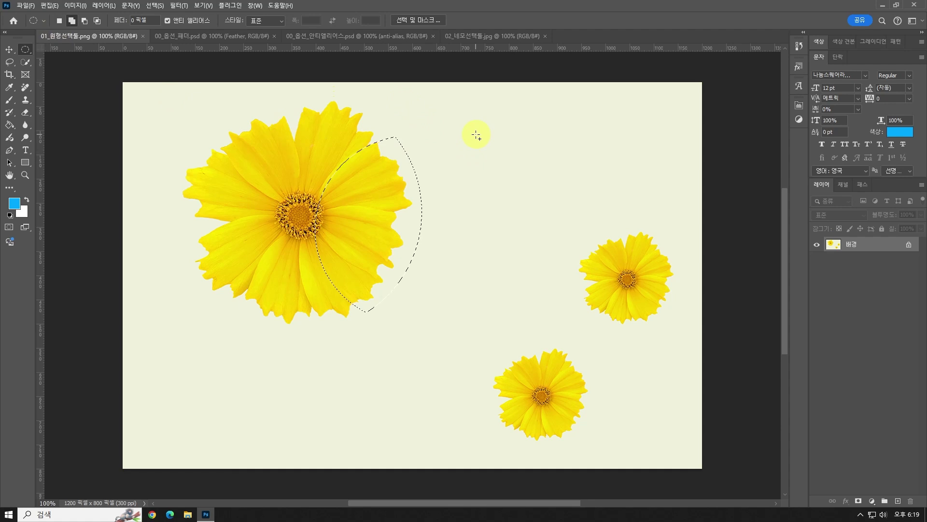
key(alt)
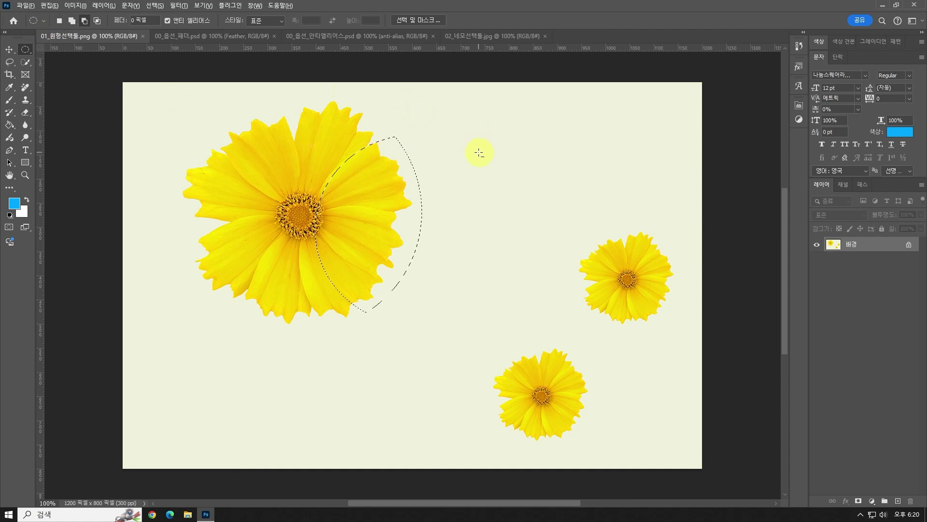
key(shift+alt)
click(479, 148)
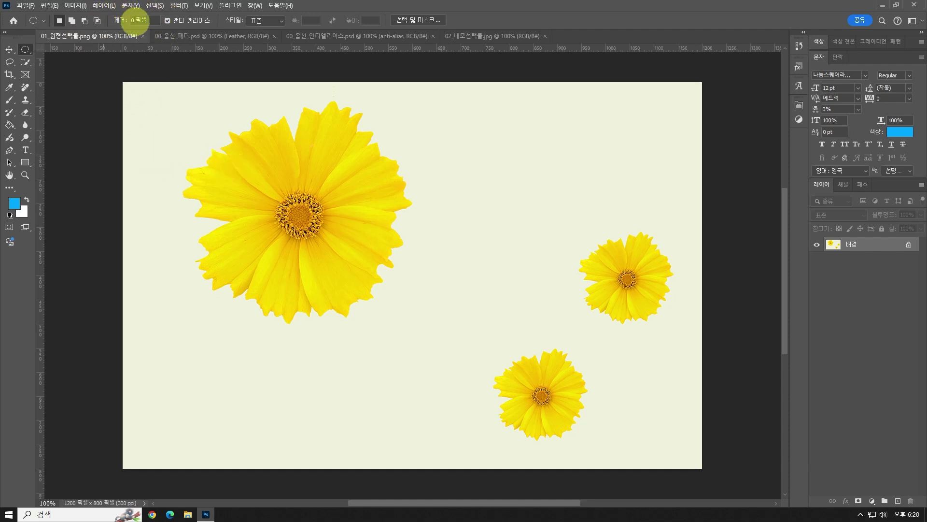
View the Feather example document, and paste an unfeathered elliptical selection of the large flower's left half into a new 329 x 441 pixel document.
click(210, 36)
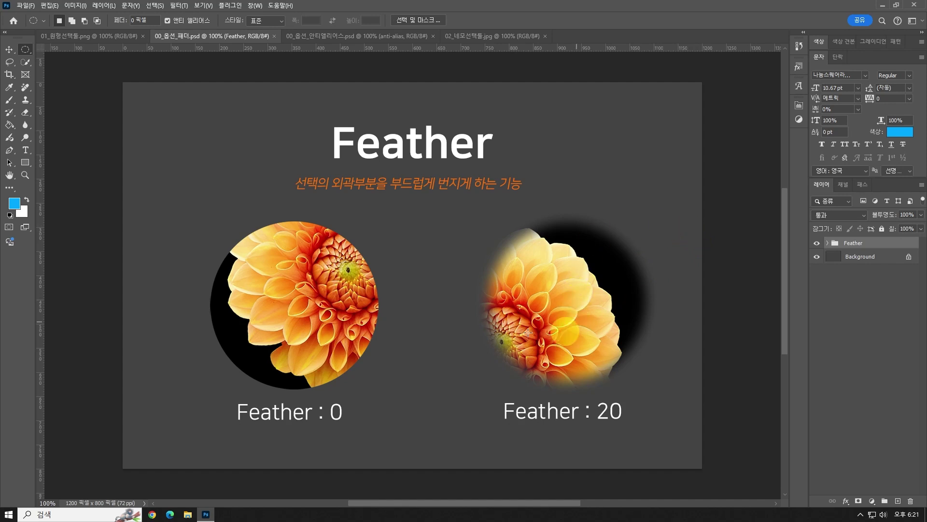
click(121, 36)
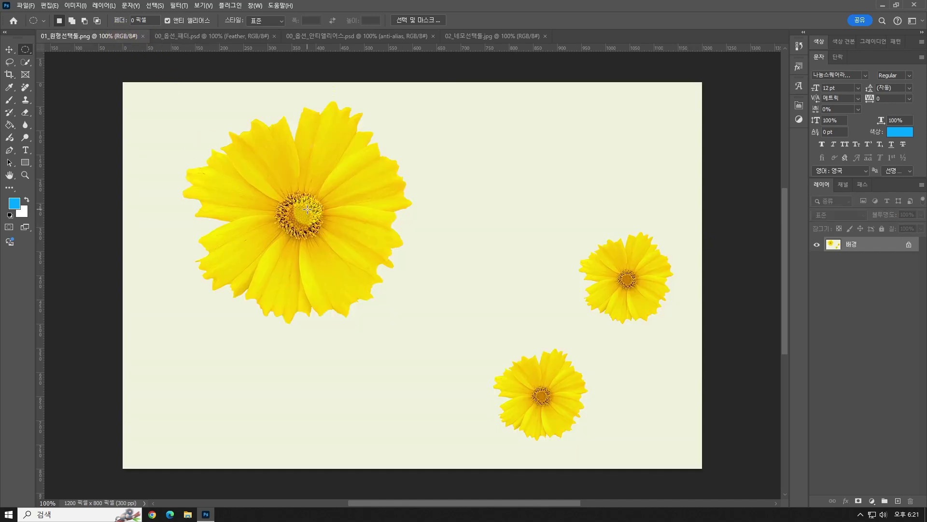
drag(146, 105, 299, 293)
click(311, 330)
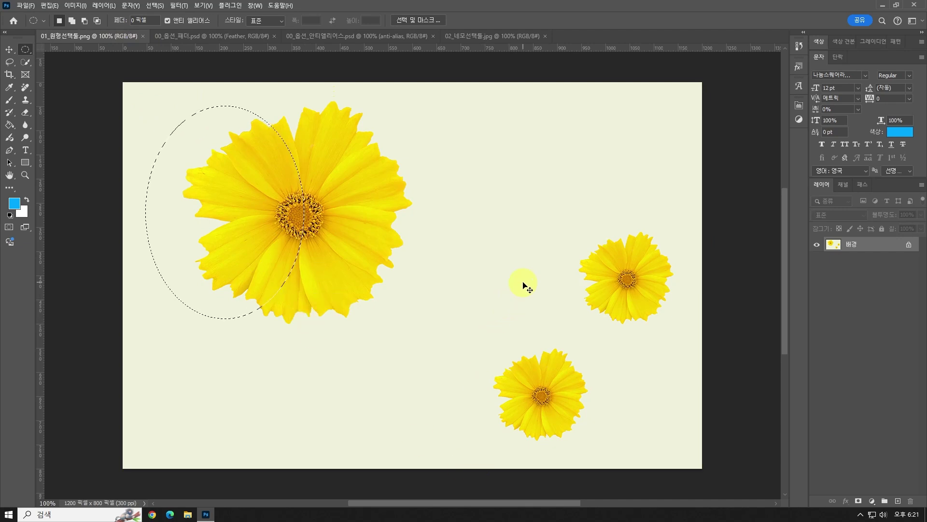
key(ctrl+n)
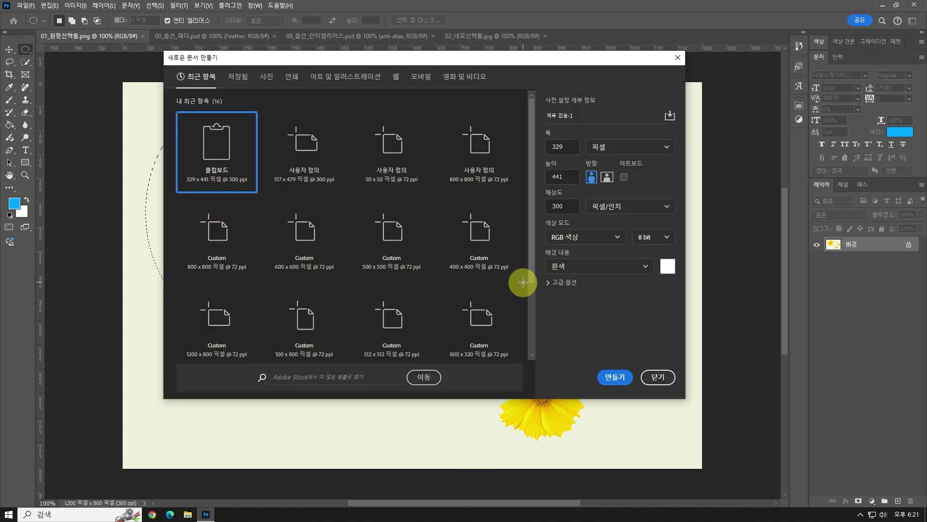
key(Return)
key(ctrl+v)
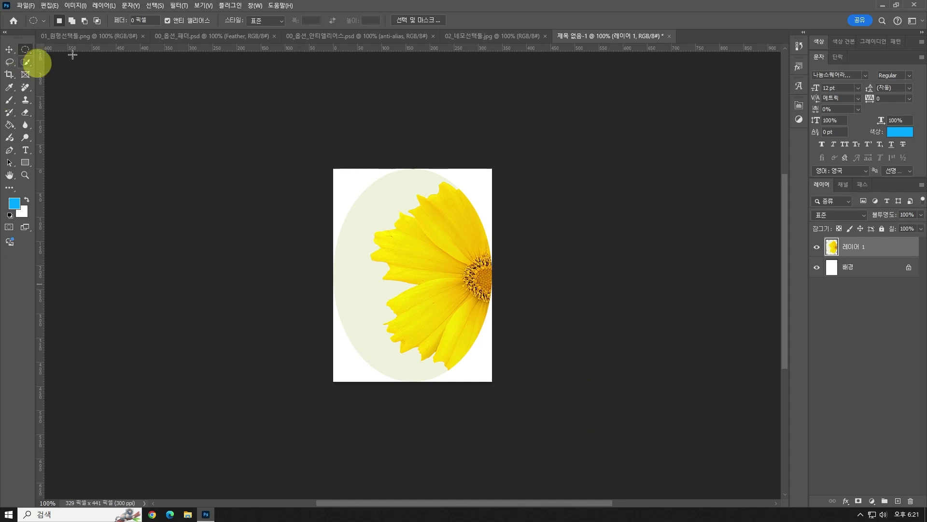
Return to 01_원형선택툴.png and set the Elliptical Marquee's feather to 10 px while the existing ellipse stays selected.
click(112, 33)
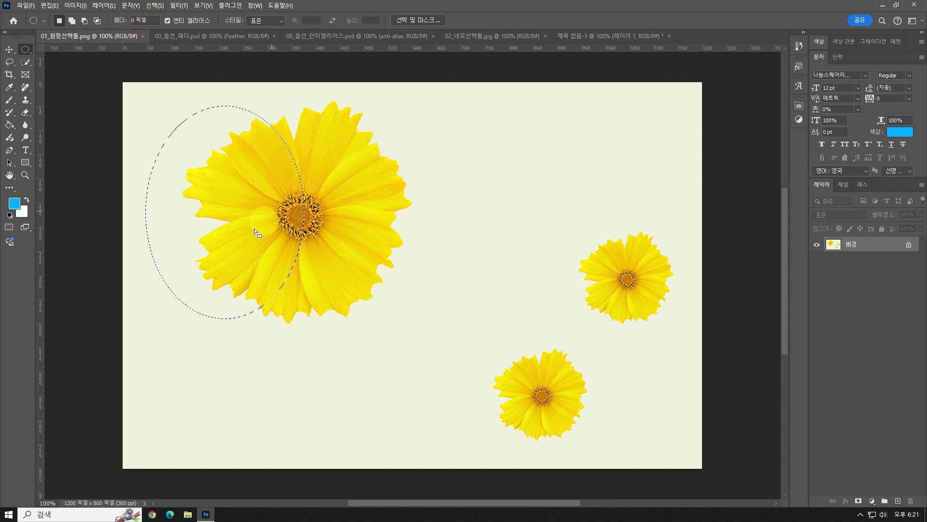
click(150, 20)
text(10)
key(Return)
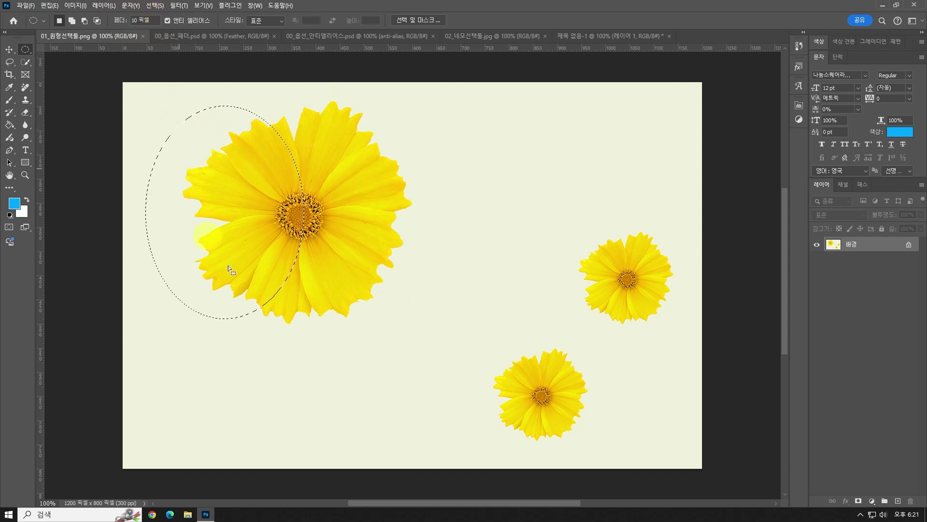
Paste the existing left-half selection into the untitled document as a second layer, hiding both the earlier layer and the new one.
click(603, 36)
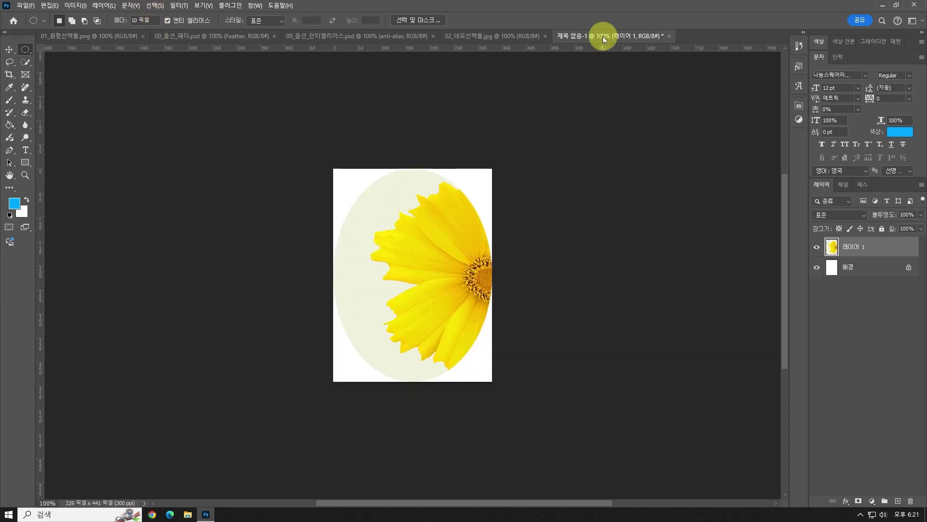
click(816, 248)
key(ctrl+v)
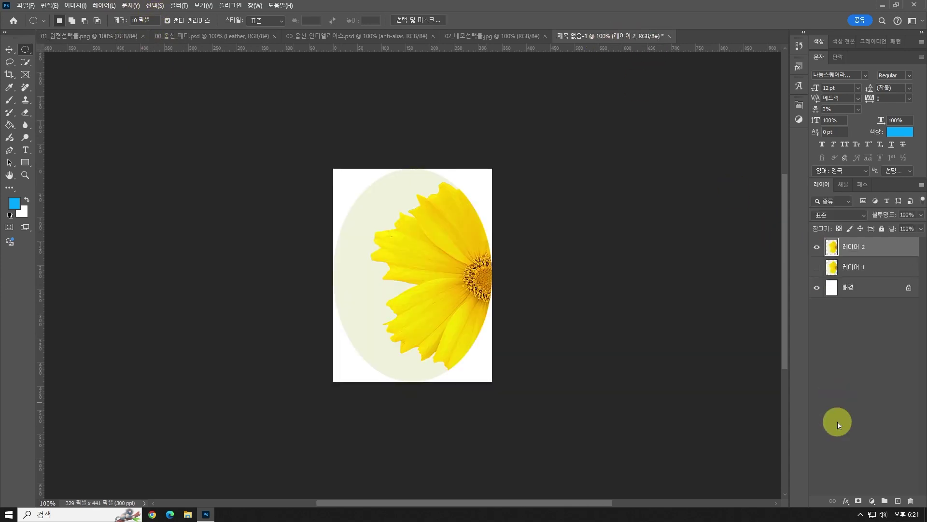
click(816, 247)
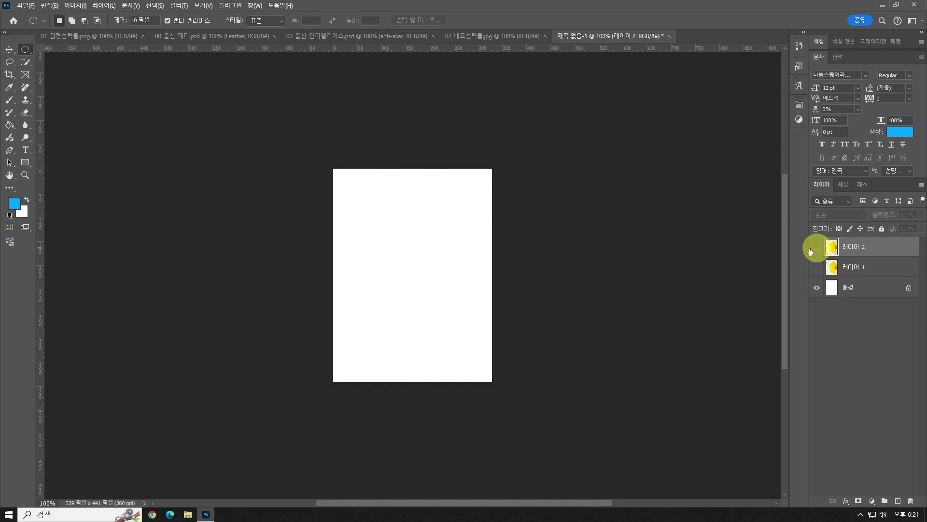
Select the large flower's right half with a new feathered ellipse and paste it into the untitled document.
click(111, 37)
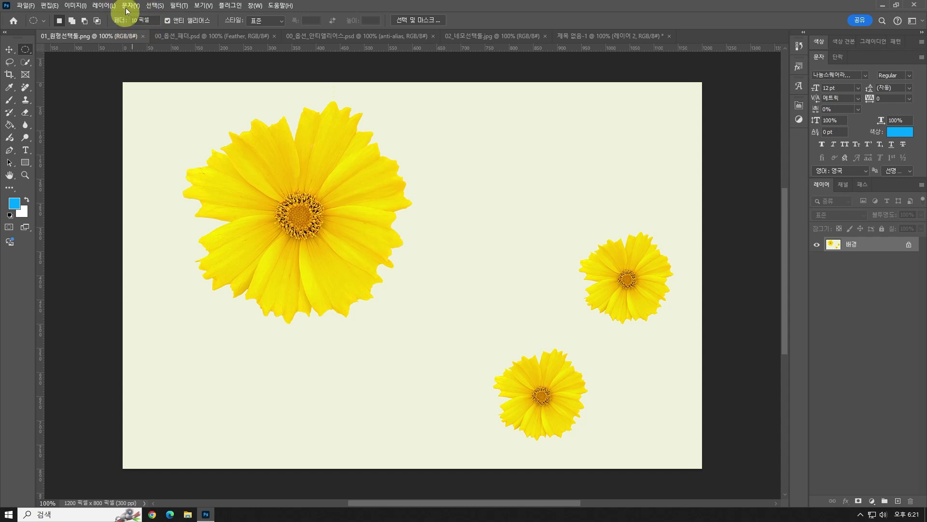
drag(296, 121, 459, 327)
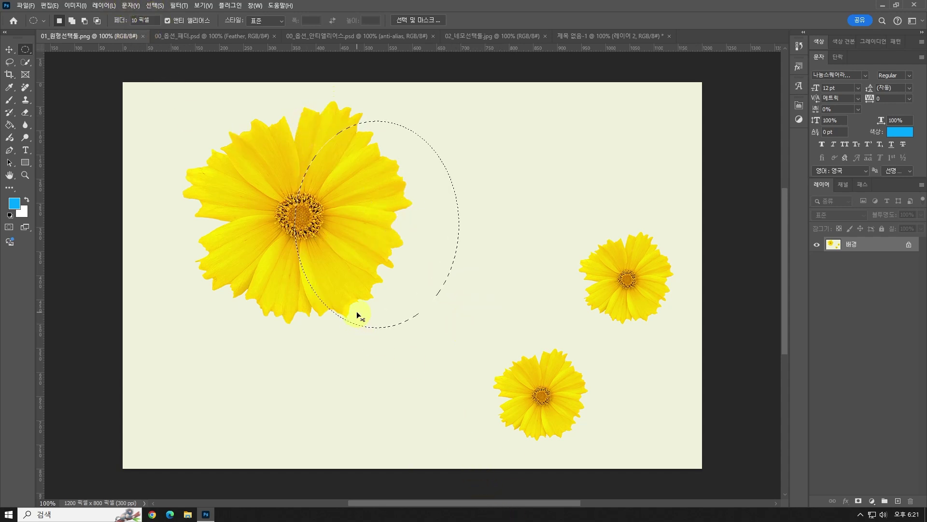
click(590, 40)
key(ctrl+v)
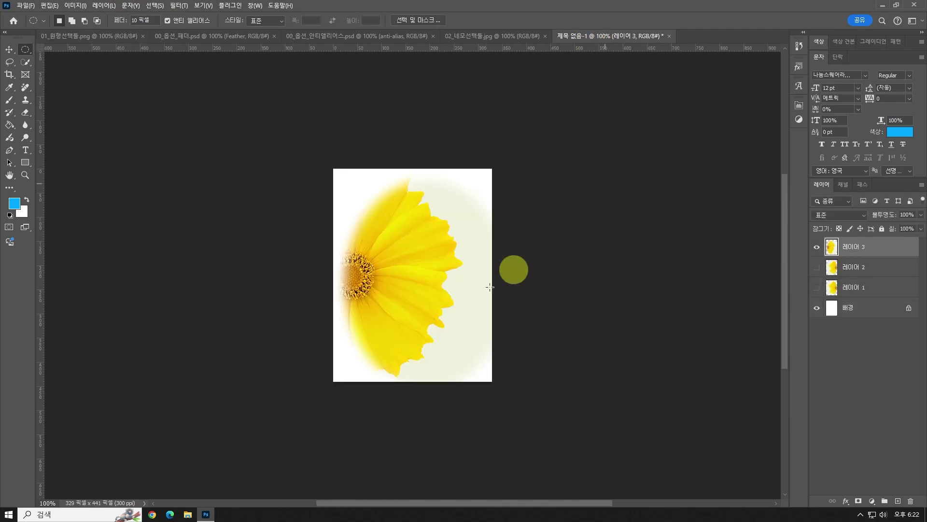
Compare 레이어 2 and 레이어 3 by showing each one separately, leaving only 레이어 3 above the background.
click(816, 247)
click(817, 269)
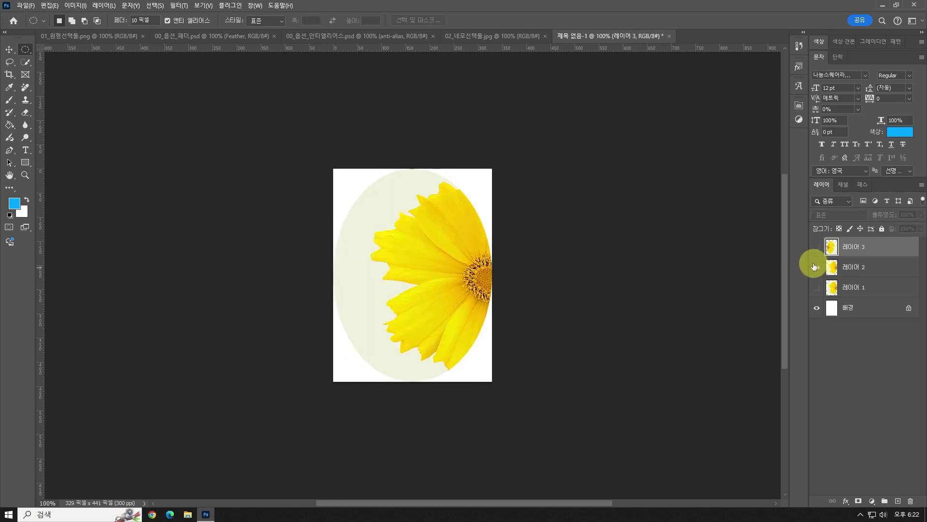
click(817, 267)
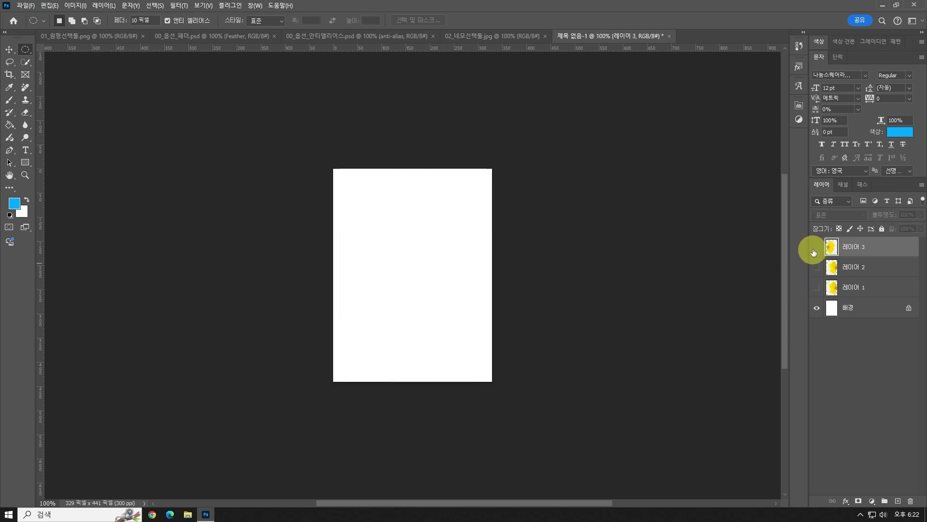
click(817, 247)
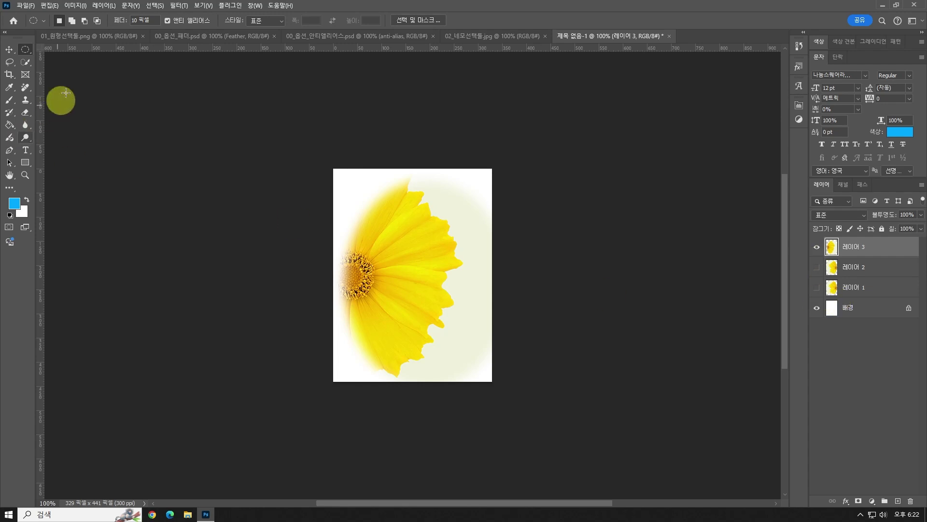
Deselect the ellipse in 01_원형선택툴.png, view the Feather example again, and reset the marquee's feather to 0 px.
click(95, 39)
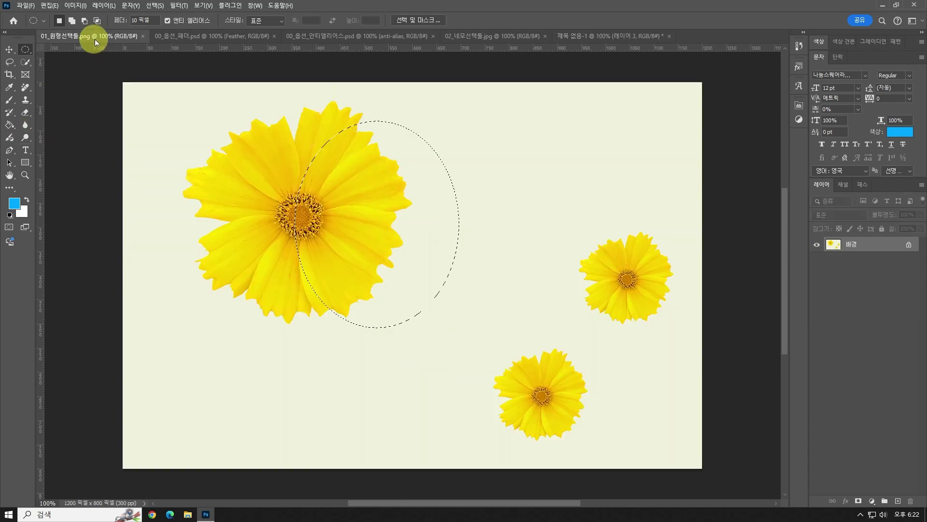
click(205, 126)
click(218, 37)
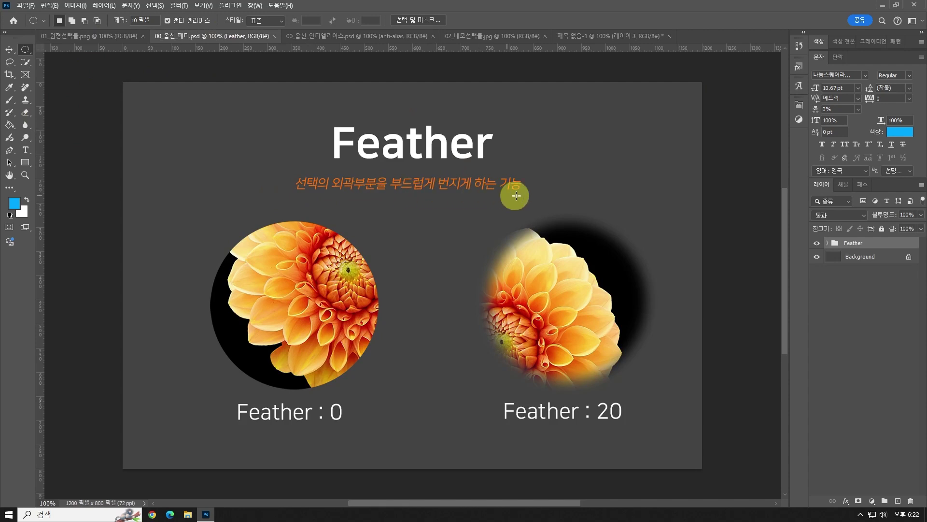
click(108, 35)
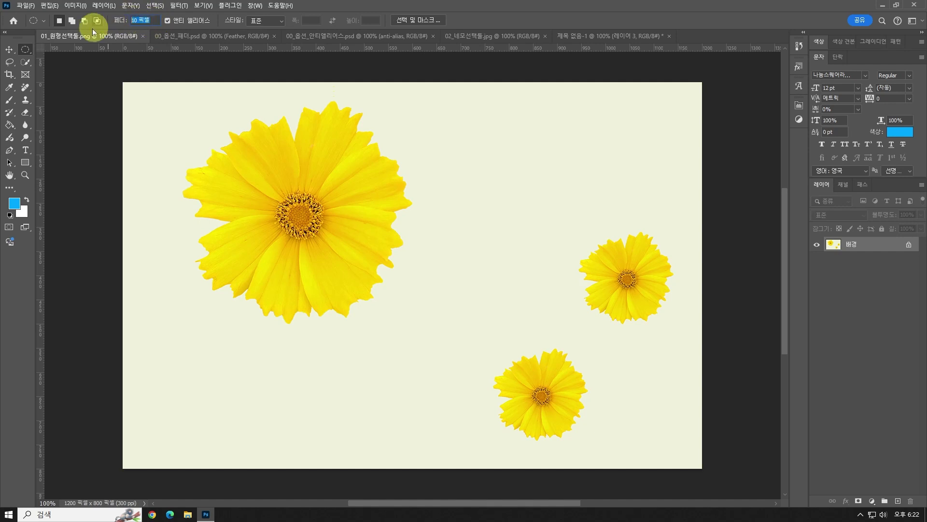
text(0)
Examine the Anti-alias example document by showing the anti-alias1 group, and replace it with the anti-alias2 group.
click(360, 40)
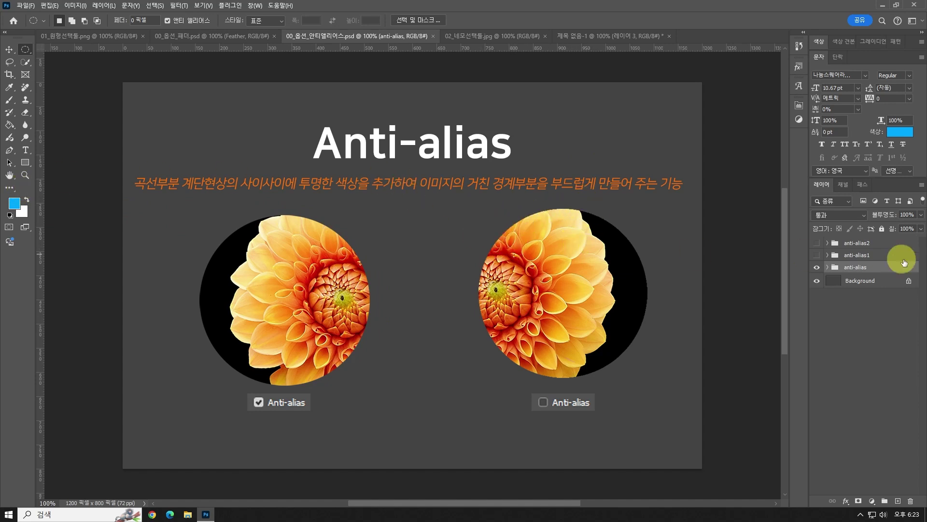
click(816, 255)
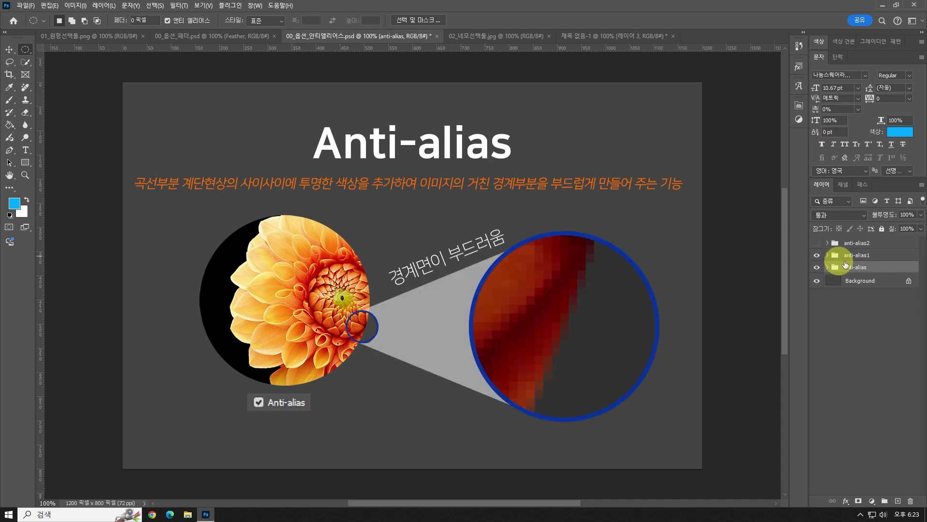
click(853, 256)
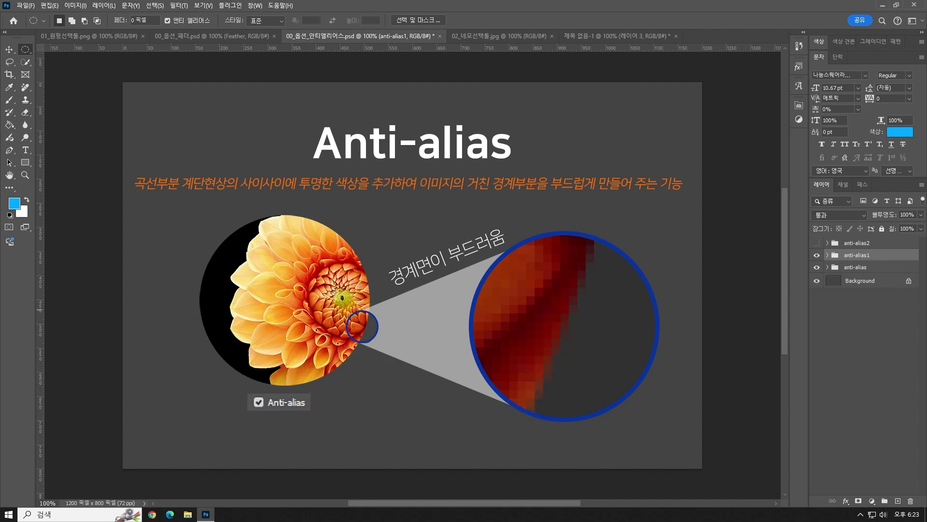
click(816, 255)
click(818, 244)
click(816, 243)
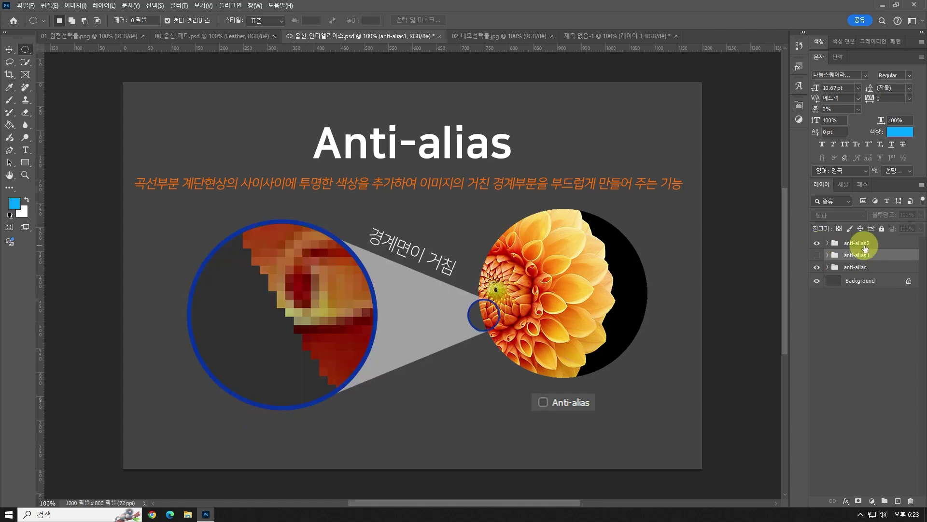
click(864, 243)
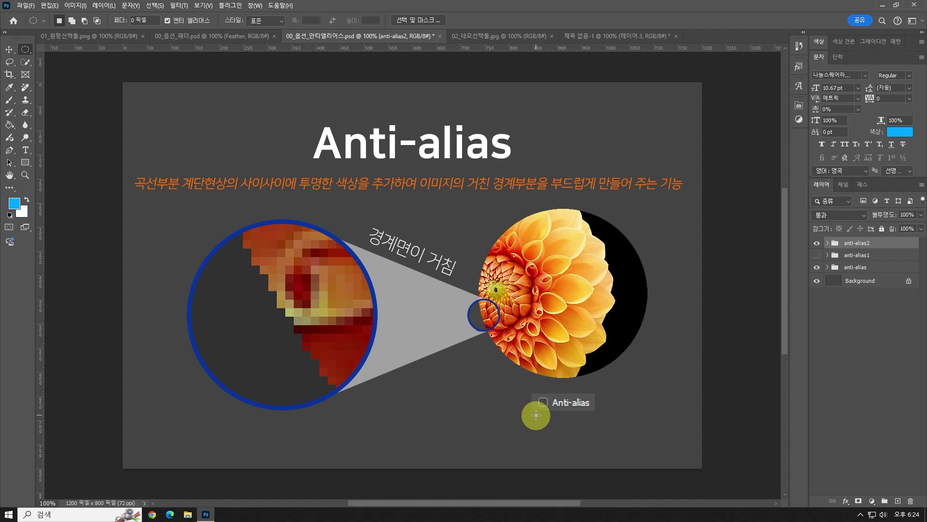
Paste an anti-aliased elliptical selection of the large flower's left half into a new 600 x 535 pixel document and move it to the left edge.
click(91, 36)
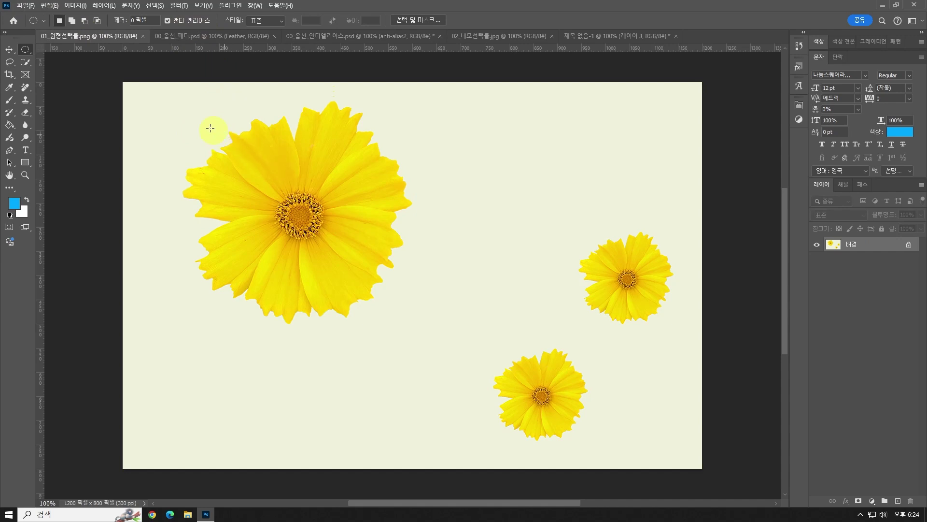
drag(149, 88, 313, 344)
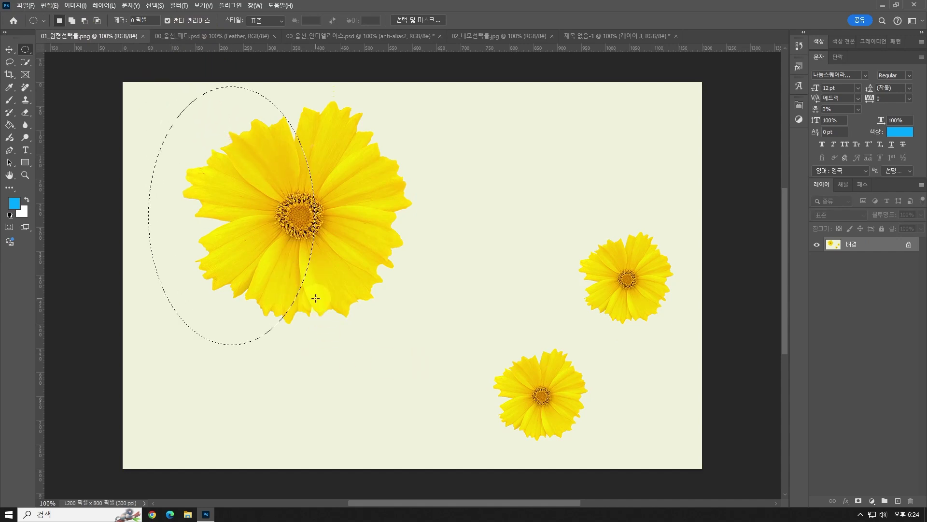
key(ctrl+n)
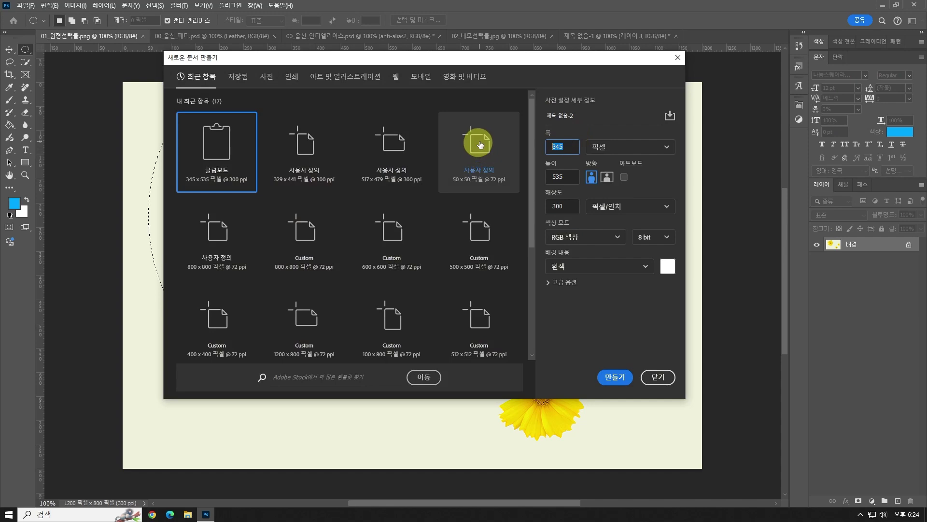
text(600)
key(Return)
key(ctrl+v)
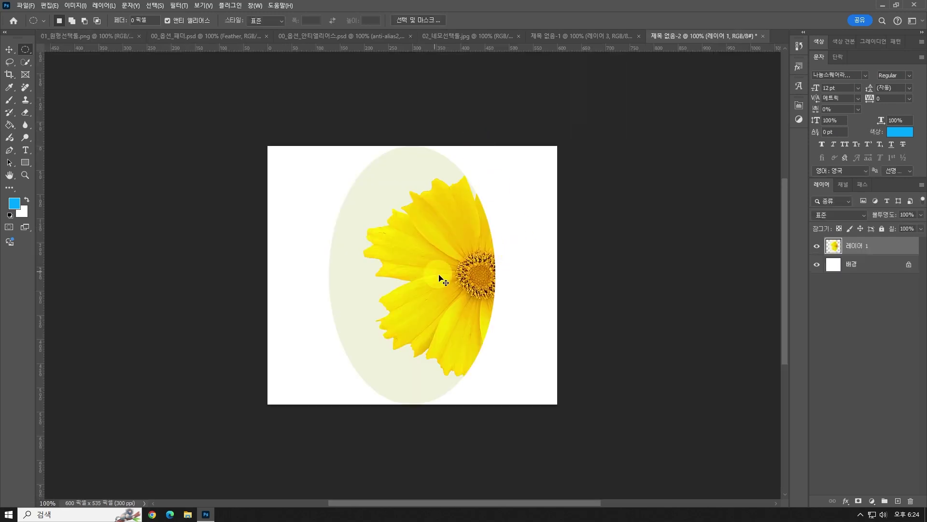
drag(440, 277, 356, 273)
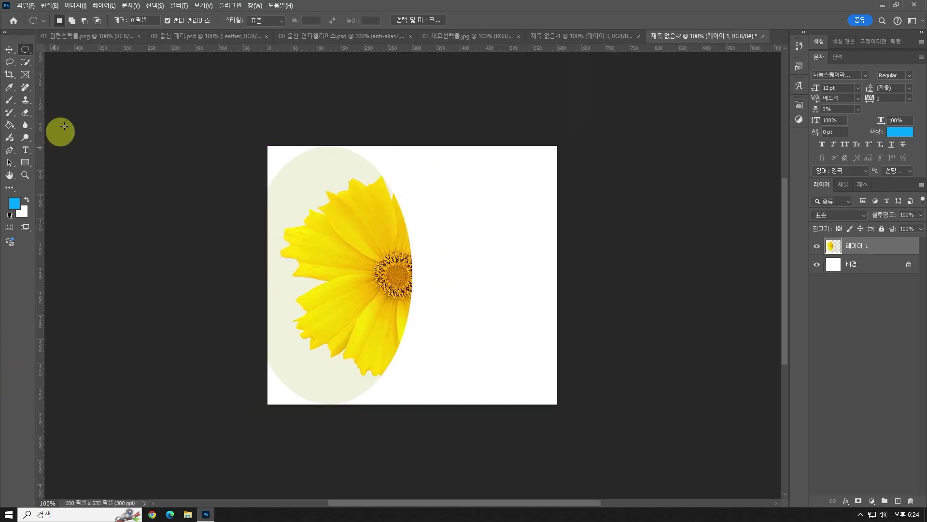
Turn Anti-alias off and copy an elliptical selection of the large flower's right half into 제목 없음-2, placed beside the left half.
click(100, 38)
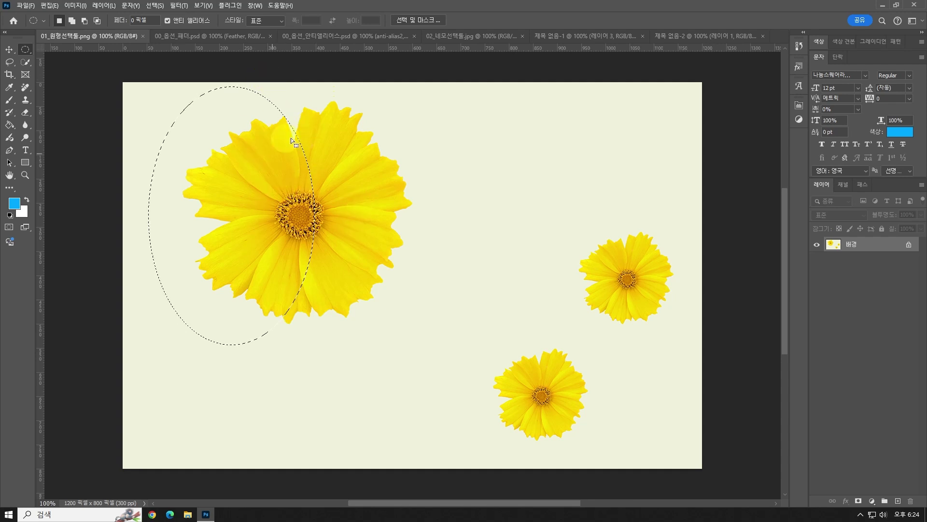
click(252, 171)
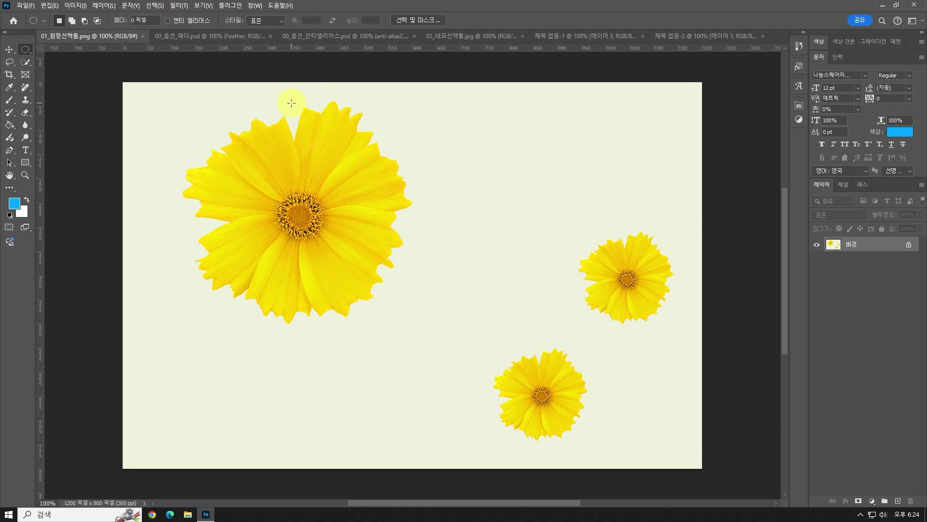
drag(292, 98, 456, 334)
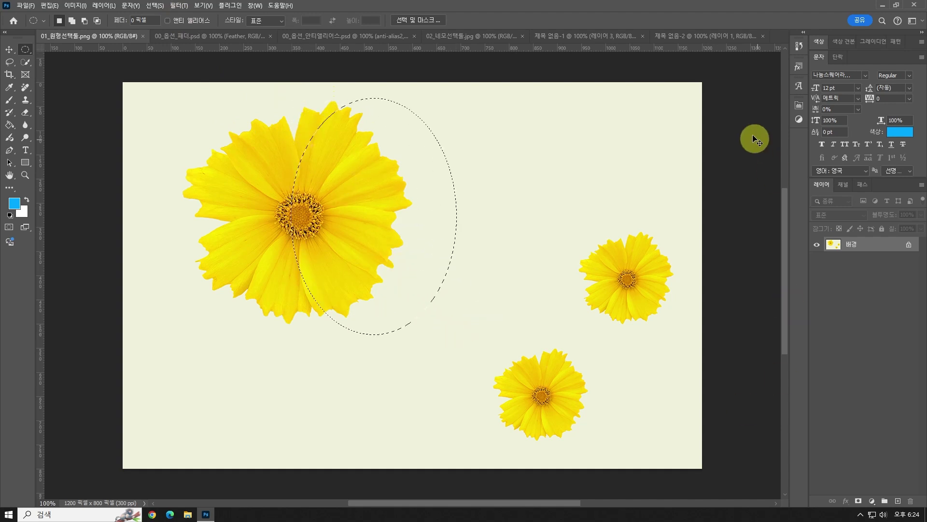
click(702, 35)
key(ctrl+v)
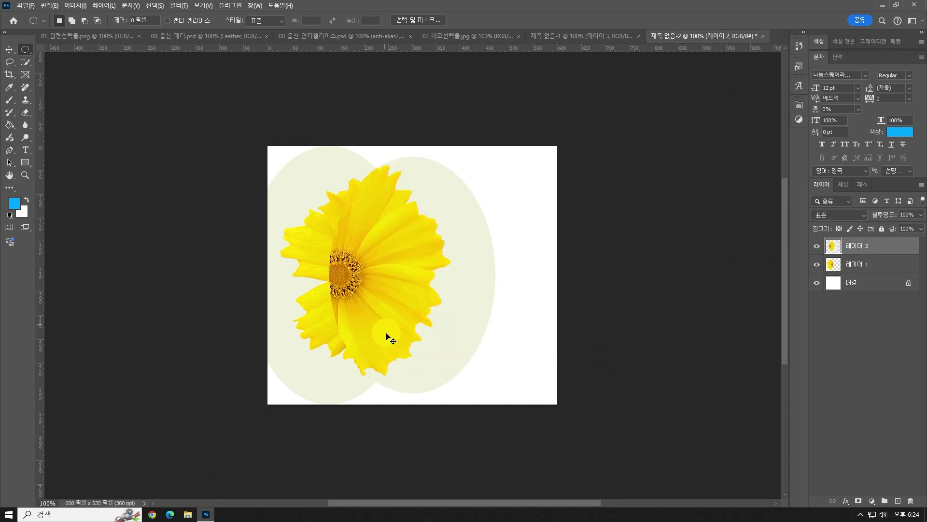
drag(387, 335, 447, 318)
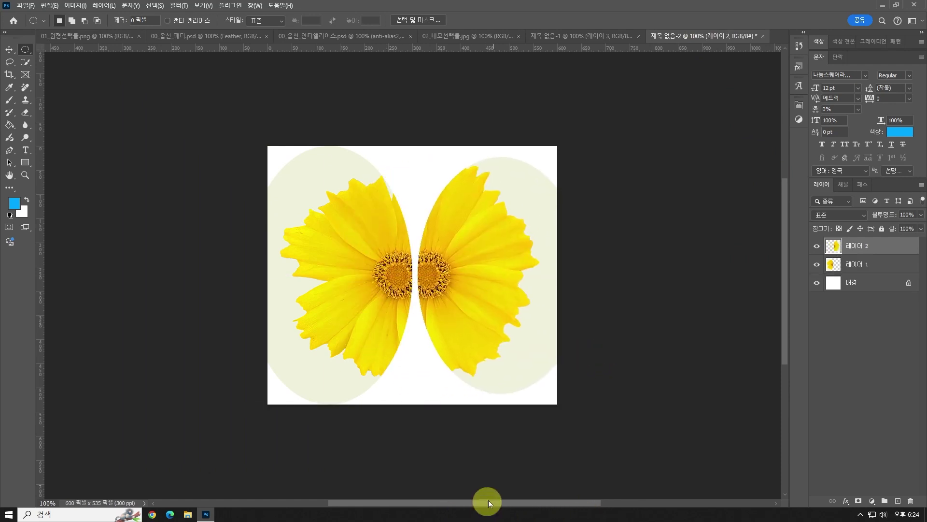
Examine at pixel level the curved inner edge of the right flower half cut without Anti-alias, and compare it with the left half.
ctrl+click(402, 276)
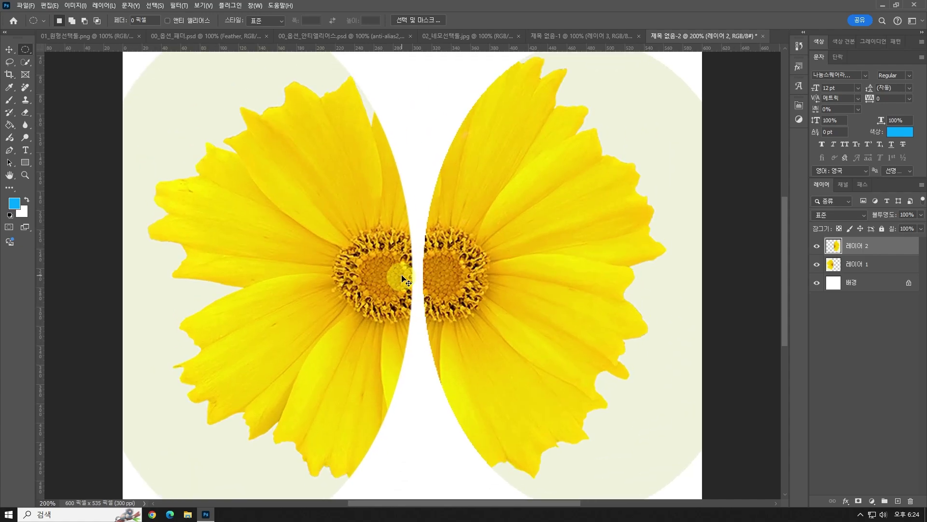
drag(402, 279, 402, 278)
click(72, 20)
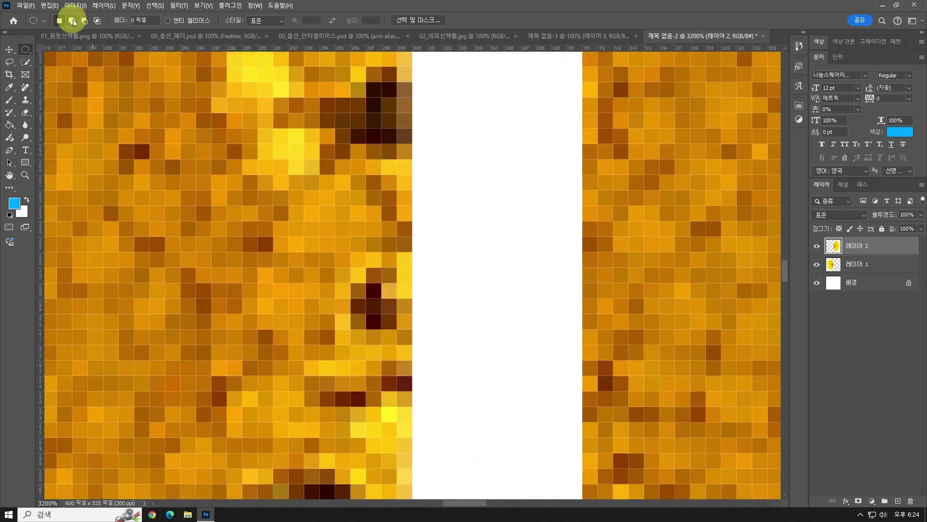
click(18, 52)
drag(594, 111, 400, 206)
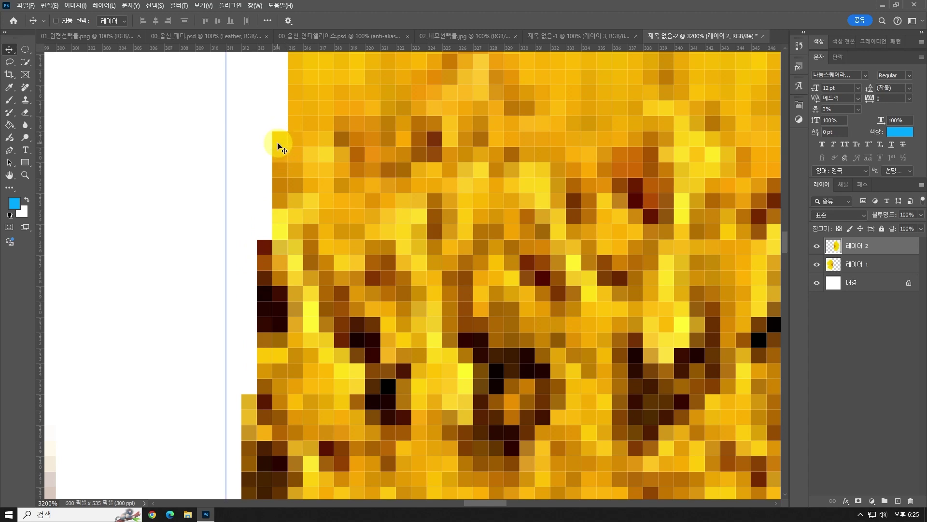
drag(480, 176, 472, 393)
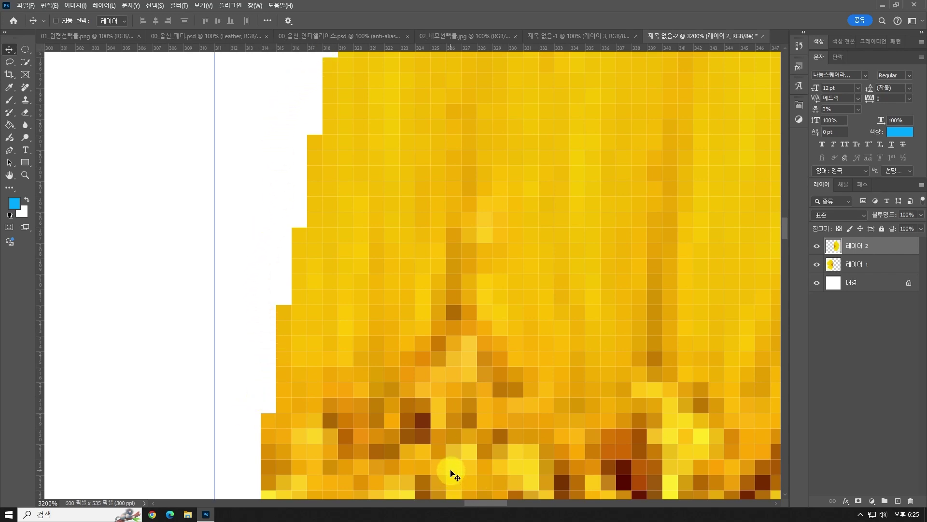
key(ctrl+minus)
key(ctrl+minus)
key(ctrl+minus)
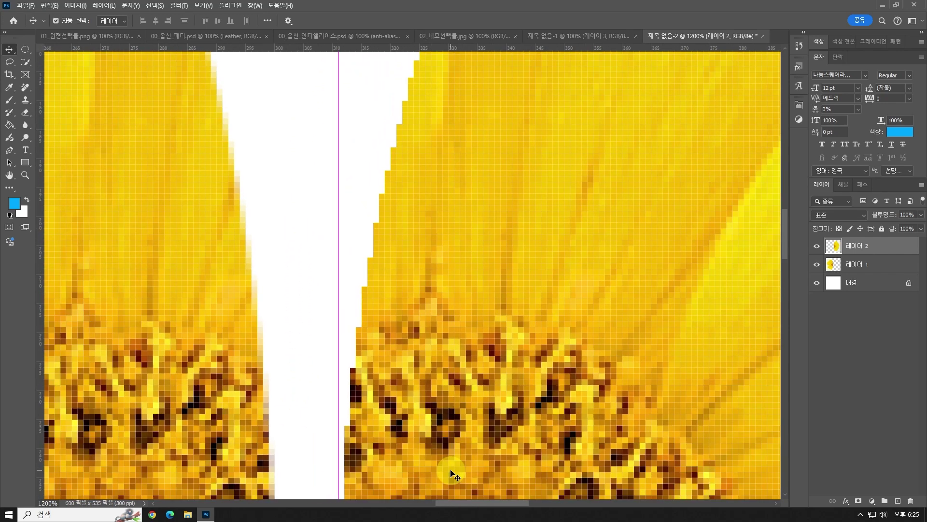
key(ctrl+minus)
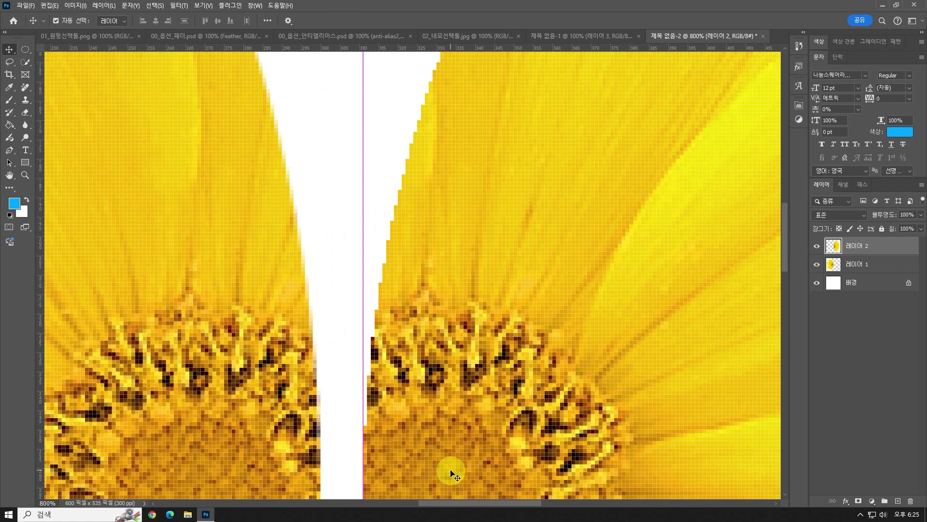
key(ctrl+plus)
key(ctrl+plus)
key(ctrl+plus)
key(ctrl+plus)
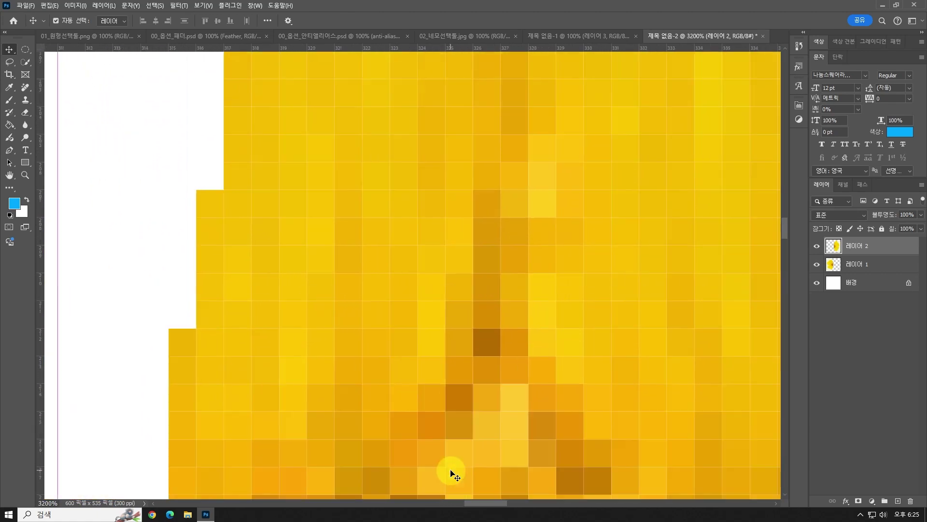
Examine the pixels along the left half's anti-aliased edge and compare both inner edges at decreasing magnification.
drag(210, 229, 714, 309)
drag(169, 338, 616, 305)
drag(282, 330, 209, 342)
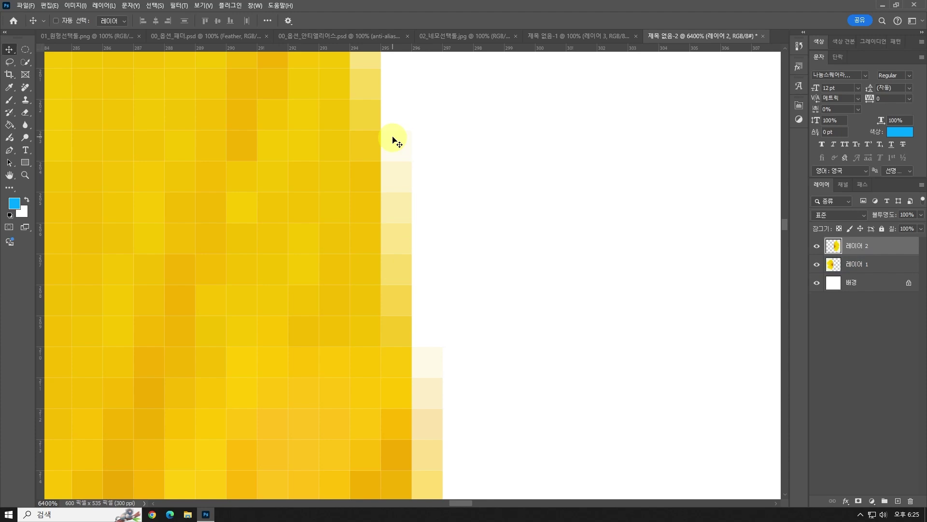
scroll(441, 375, up, 5)
key(ctrl)
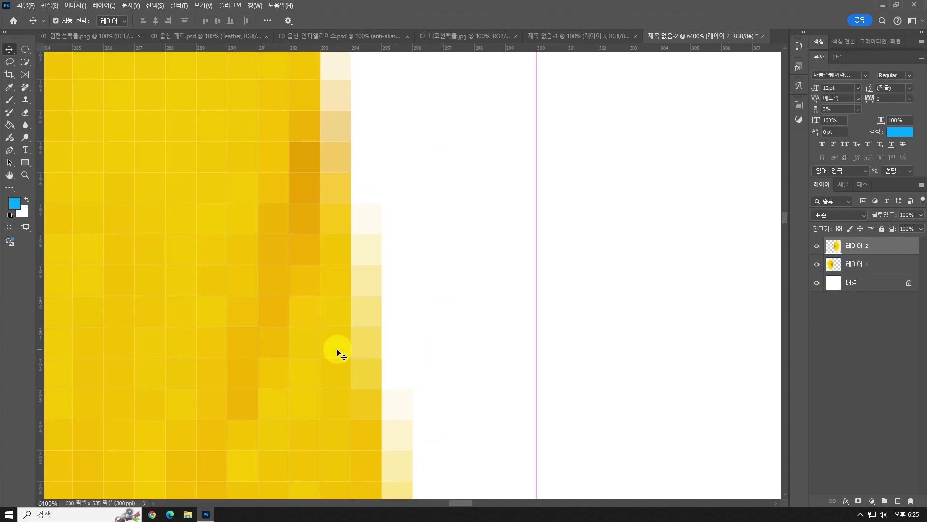
key(ctrl+minus)
key(ctrl+minus)
key(ctrl+minus)
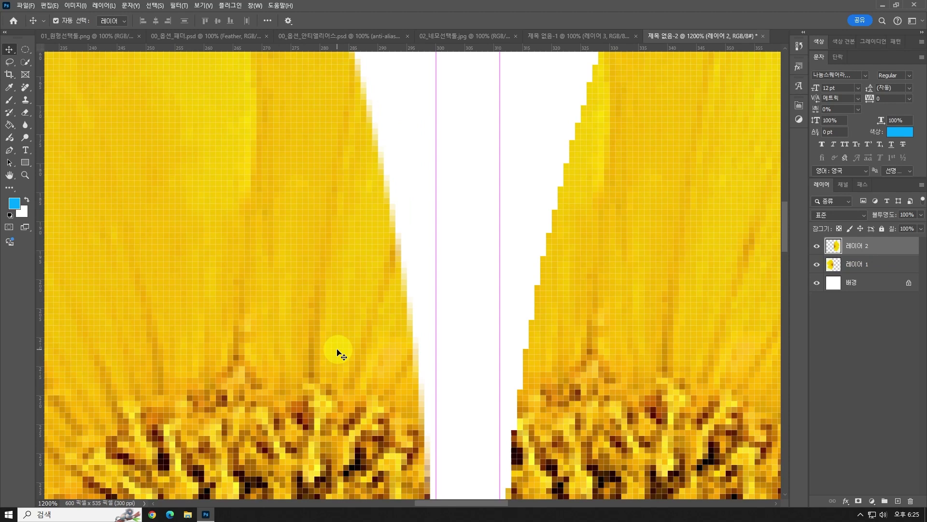
ctrl+click(340, 354)
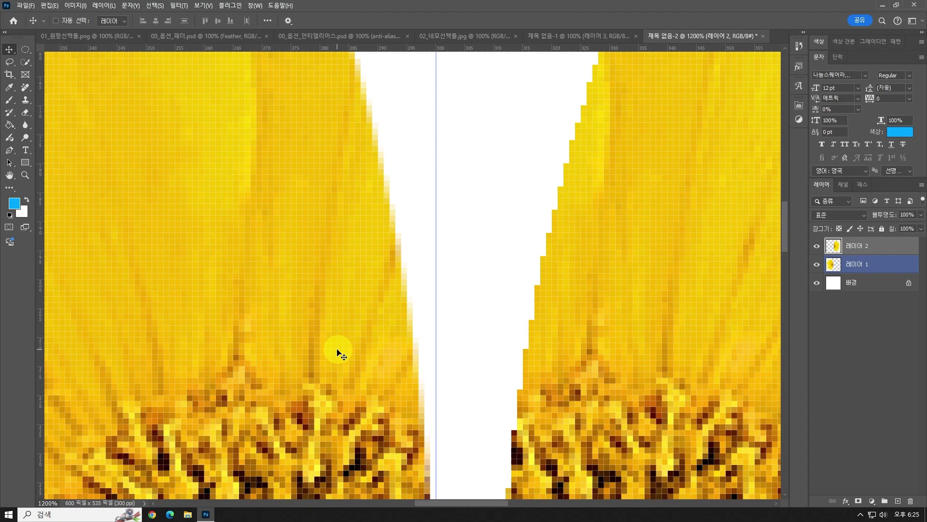
alt+scroll(338, 352, down, 5)
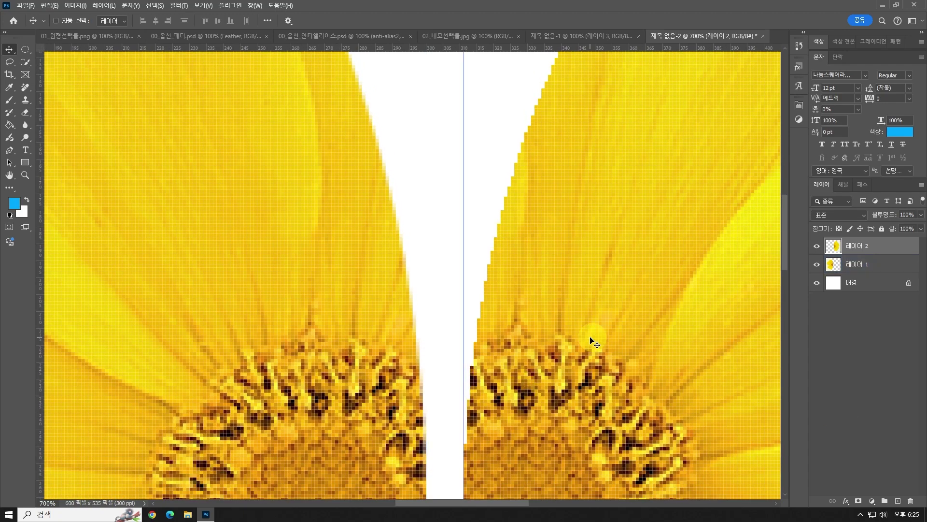
key(ctrl+minus)
key(ctrl+minus)
key(ctrl+minus)
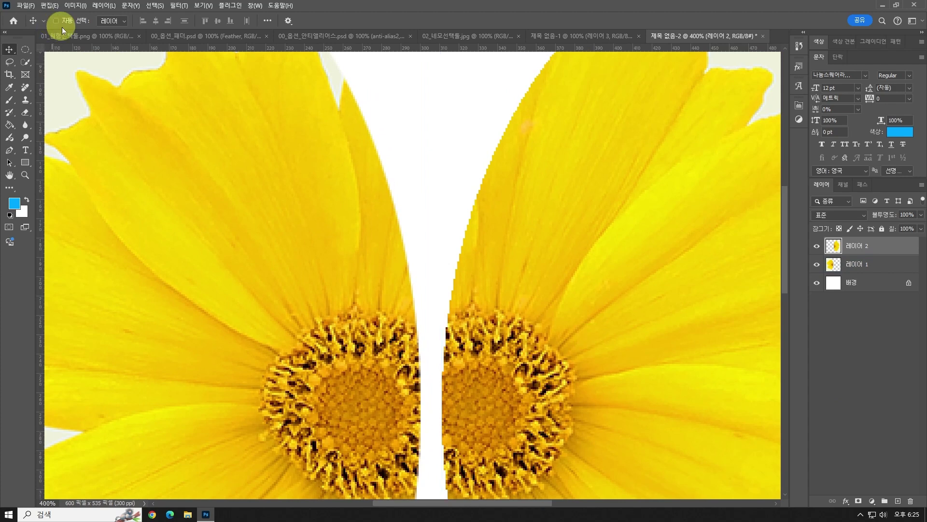
Return to 01_원형선택툴.png, remove the selection and reactivate the Elliptical Marquee with Anti-alias enabled.
click(74, 40)
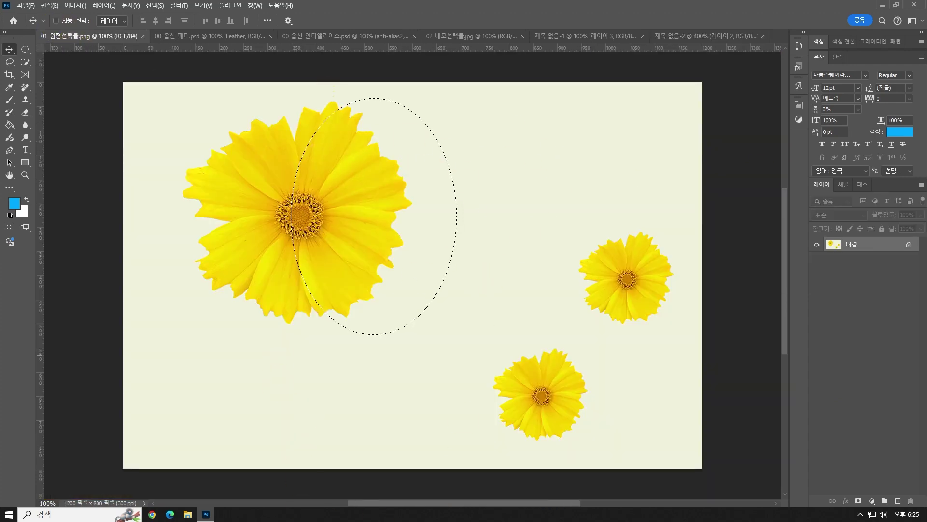
key(ctrl+d)
click(23, 50)
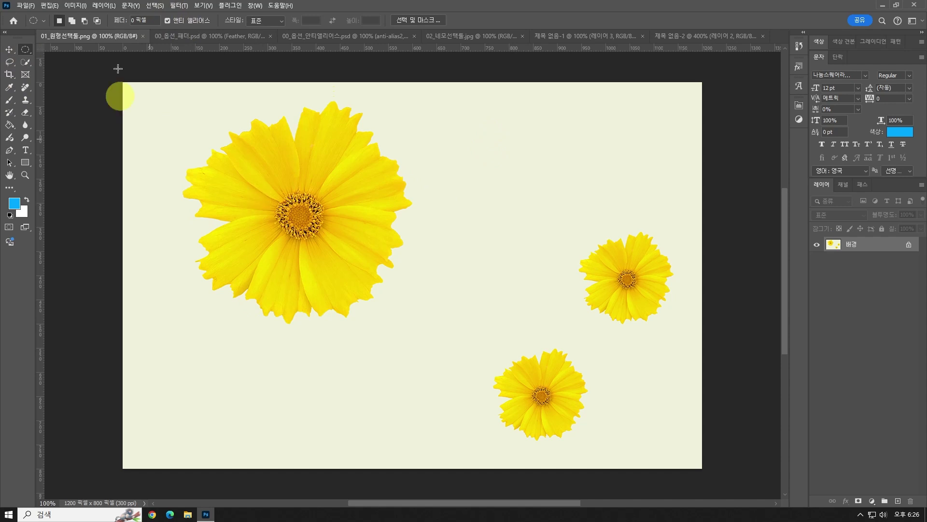
Try the 표준 style by drawing unconstrained elliptical selections of different proportions over the large flower.
click(281, 21)
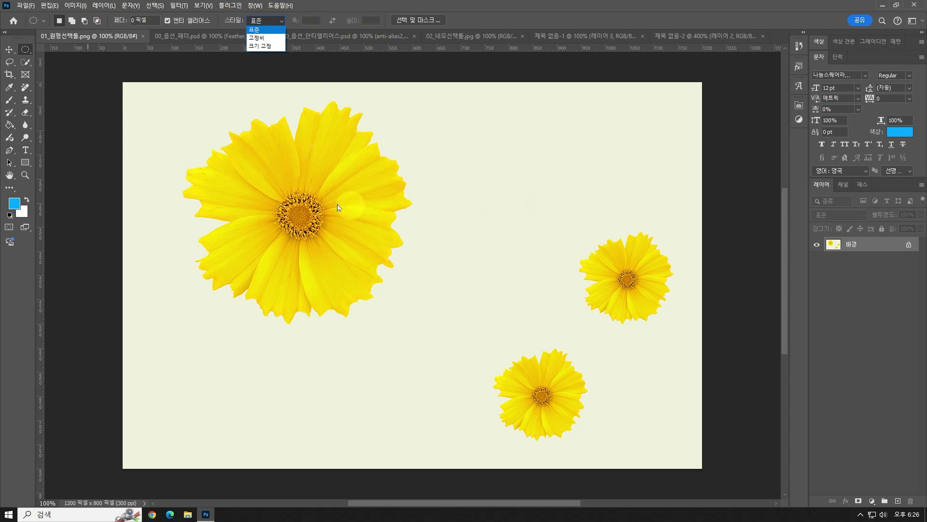
click(212, 172)
drag(170, 134, 319, 302)
click(342, 270)
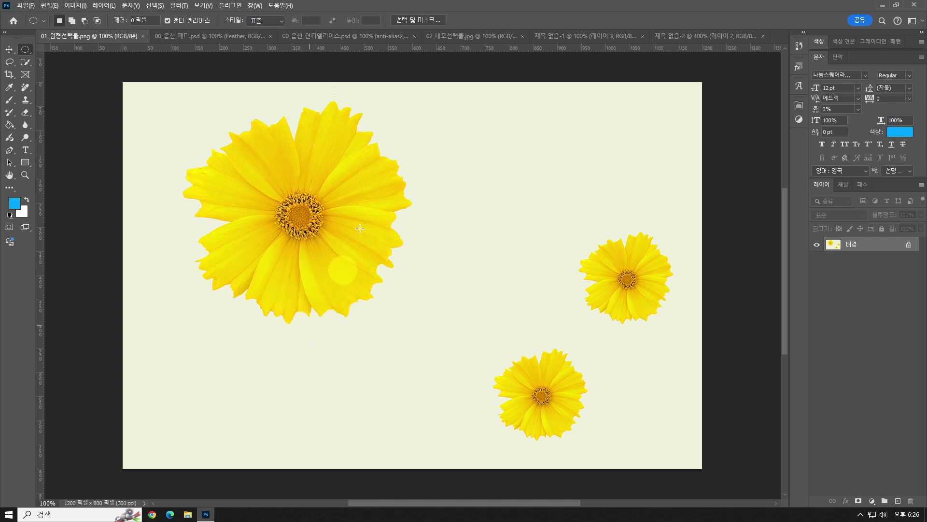
drag(331, 120, 540, 259)
click(232, 186)
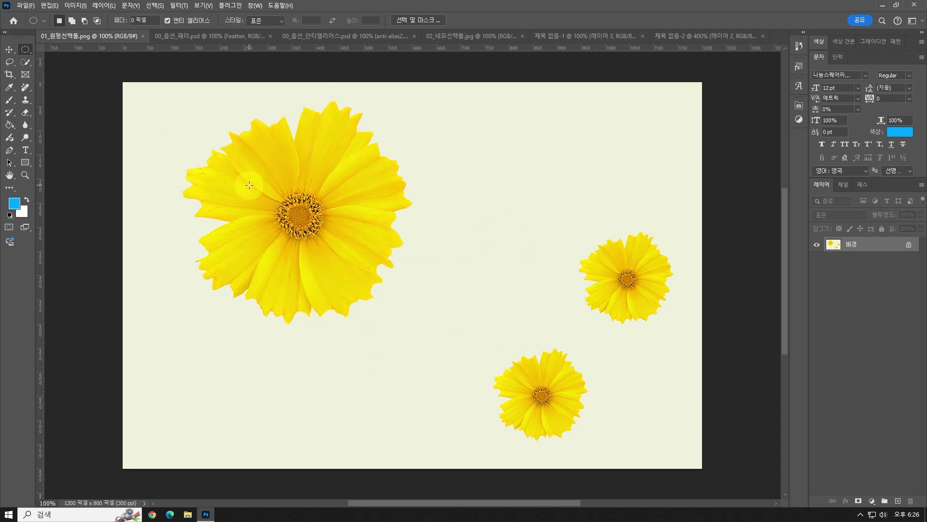
drag(220, 118, 340, 256)
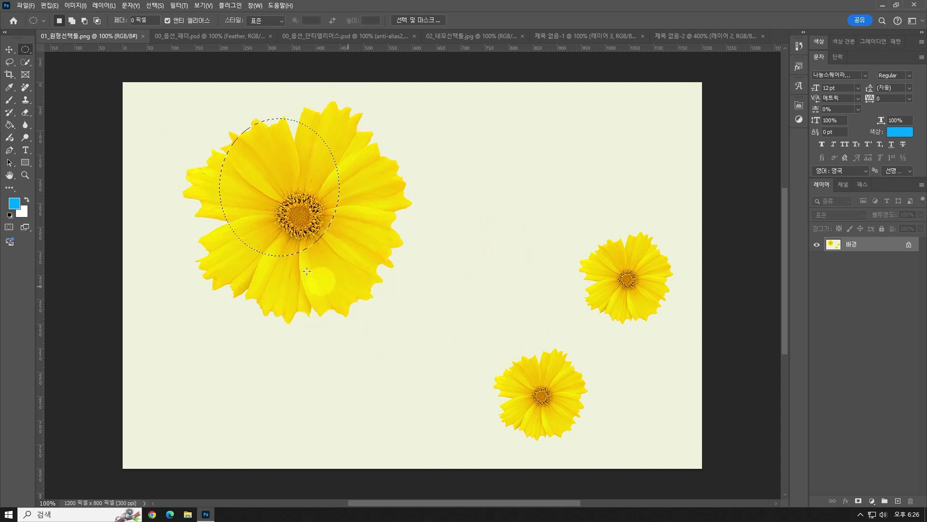
Set the marquee style to 고정비 and draw a circular selection with a 1:1 ratio across the flowers.
click(282, 21)
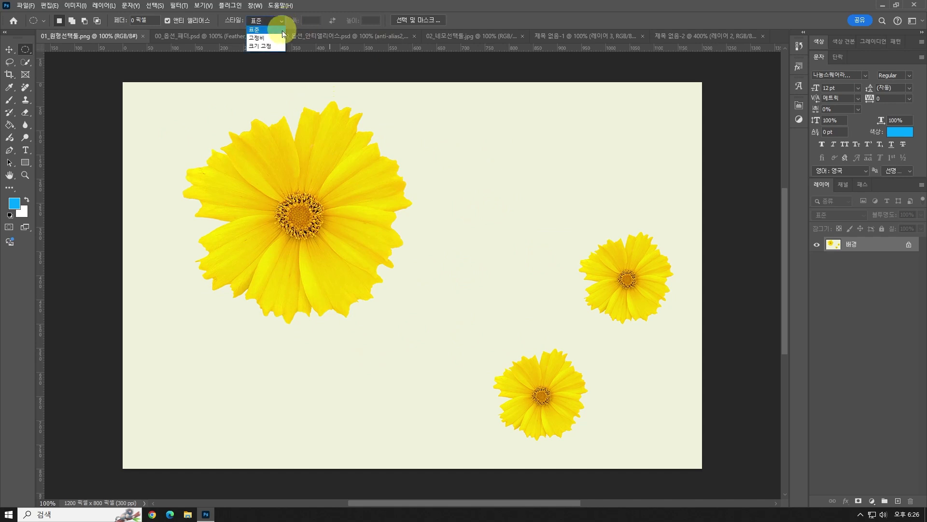
click(269, 41)
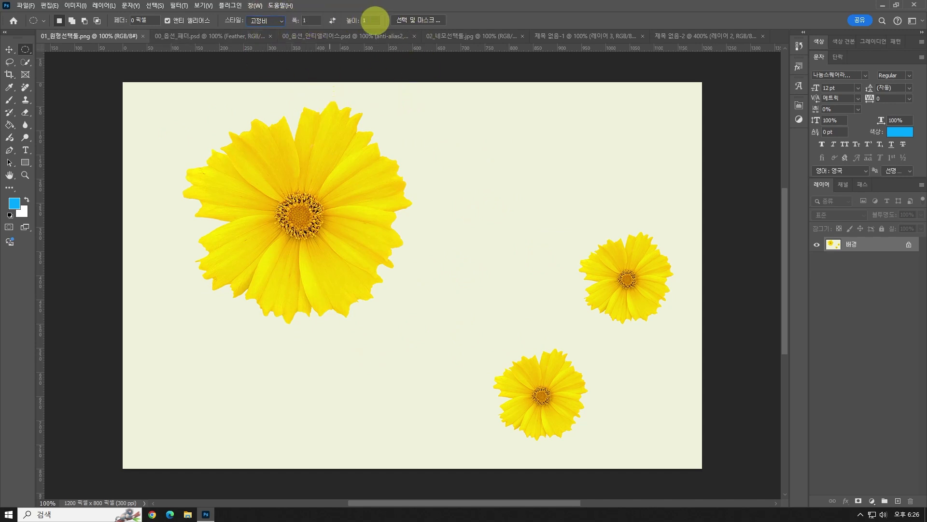
drag(177, 119, 560, 412)
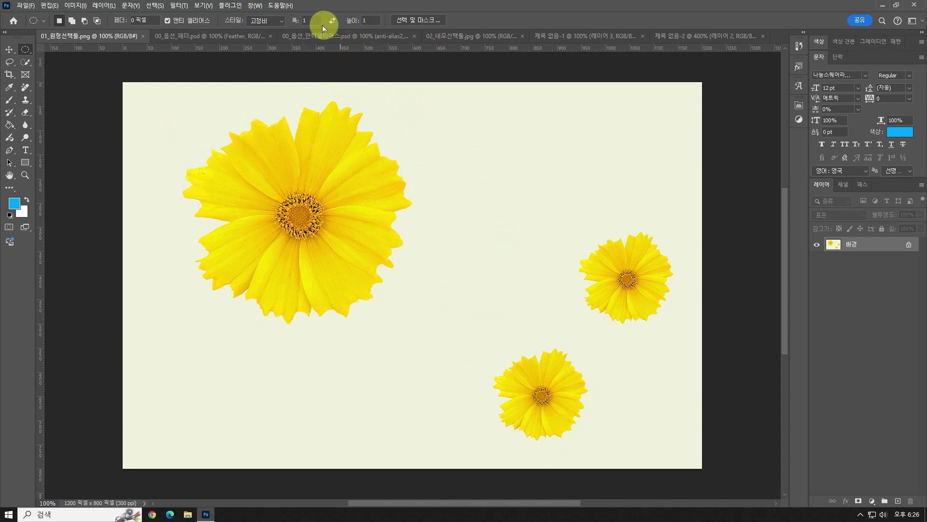
Set the fixed ratio to width 3 and height 4, and try elliptical selections with that ratio on the large flower and beside it.
double_click(305, 20)
text(3)
text(4)
drag(239, 109, 386, 318)
drag(296, 187, 281, 194)
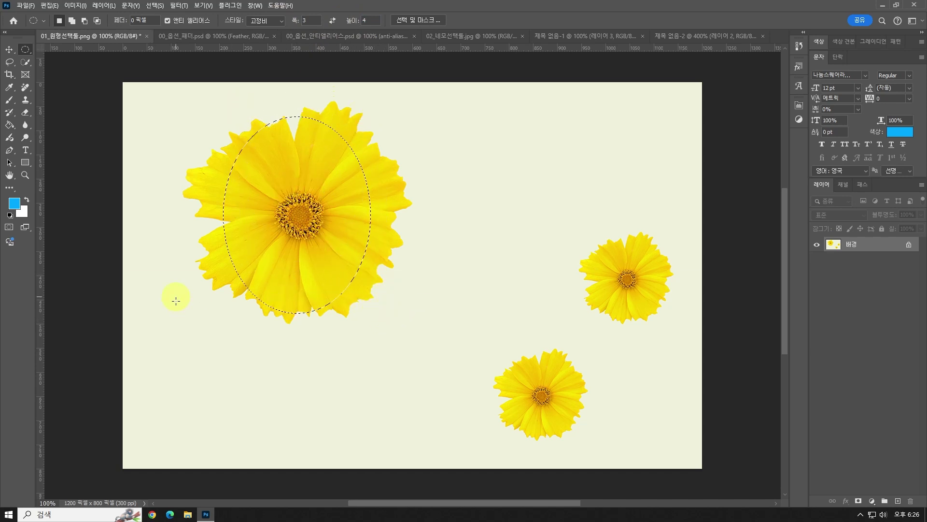
drag(399, 114, 707, 409)
click(338, 352)
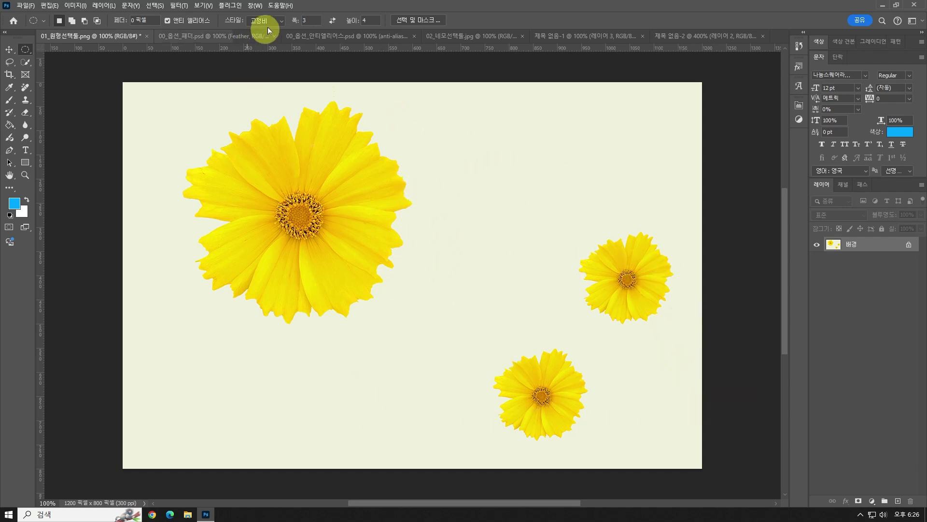
Set the marquee style to 크기 고정 and place 64 x 64 pixel circular selections at several spots on the image.
click(267, 21)
click(264, 45)
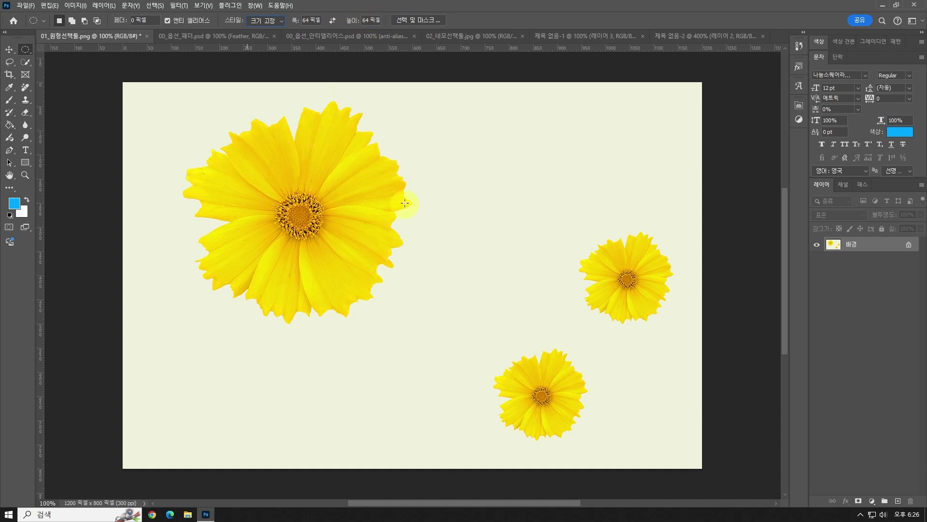
click(421, 167)
click(542, 166)
drag(309, 169, 452, 153)
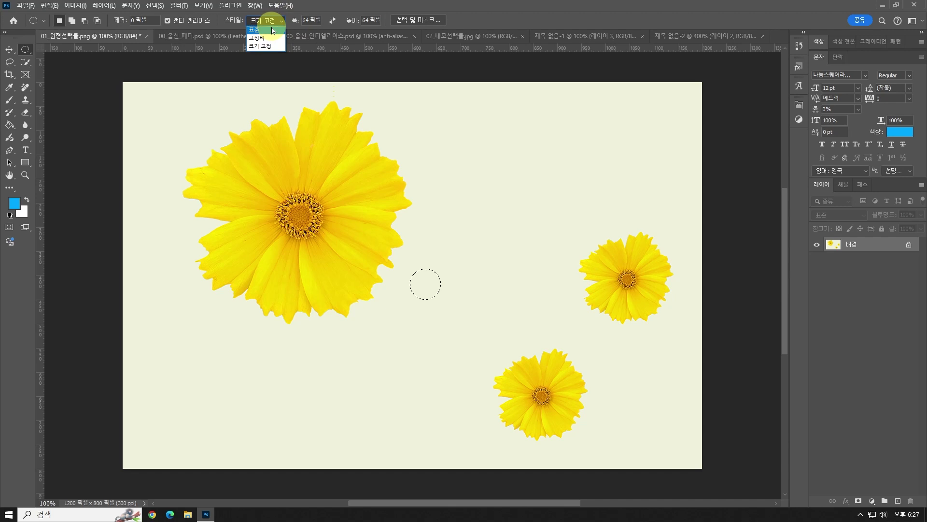
Restore the marquee style to 표준 and deselect the small circle.
click(271, 28)
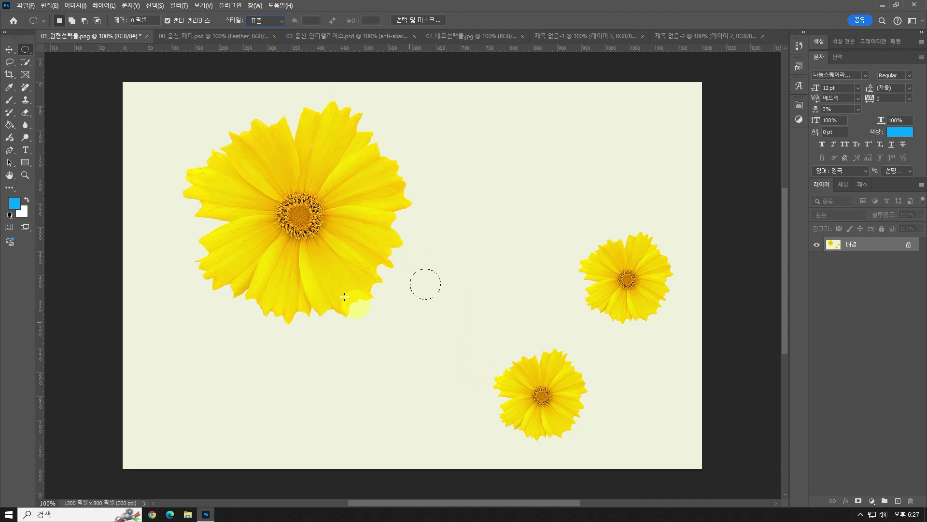
click(342, 209)
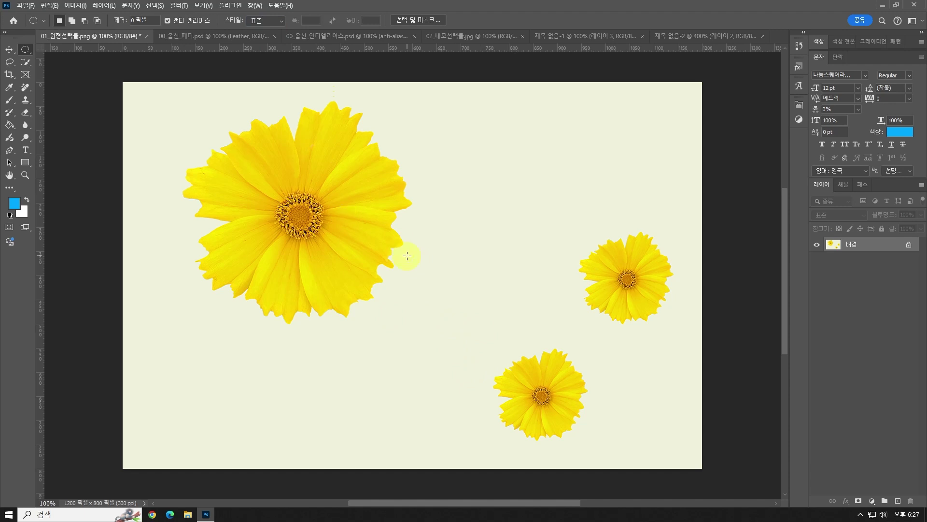